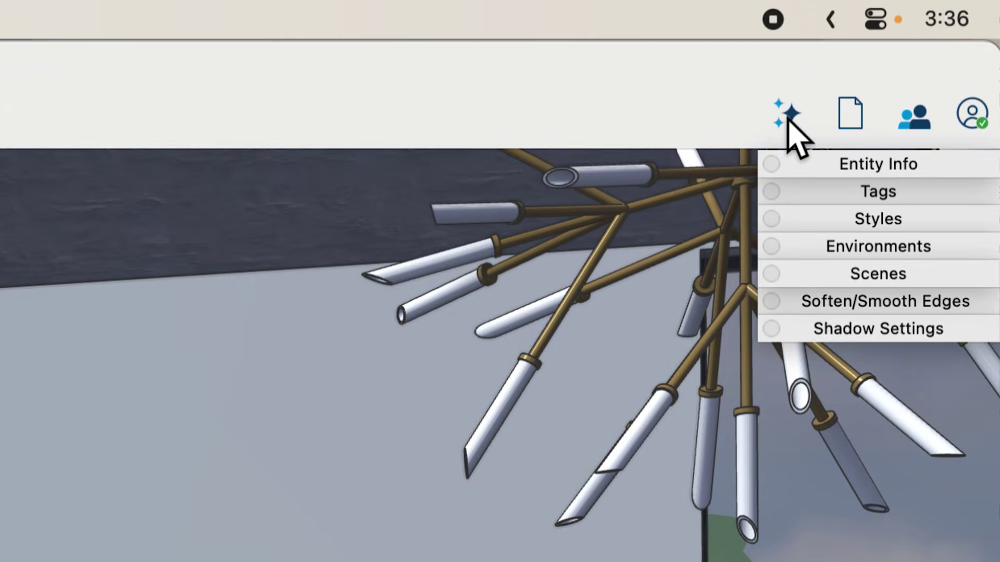
# - Launch the AI Assistant chat from the AI sparkle menu and nudge its window aside
pyautogui.click(787, 117)
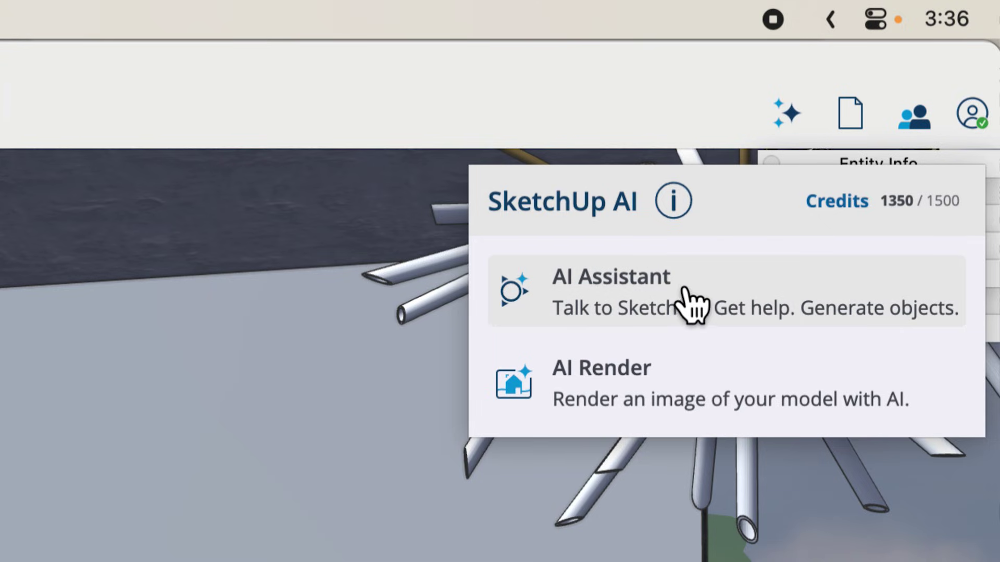
pyautogui.click(667, 301)
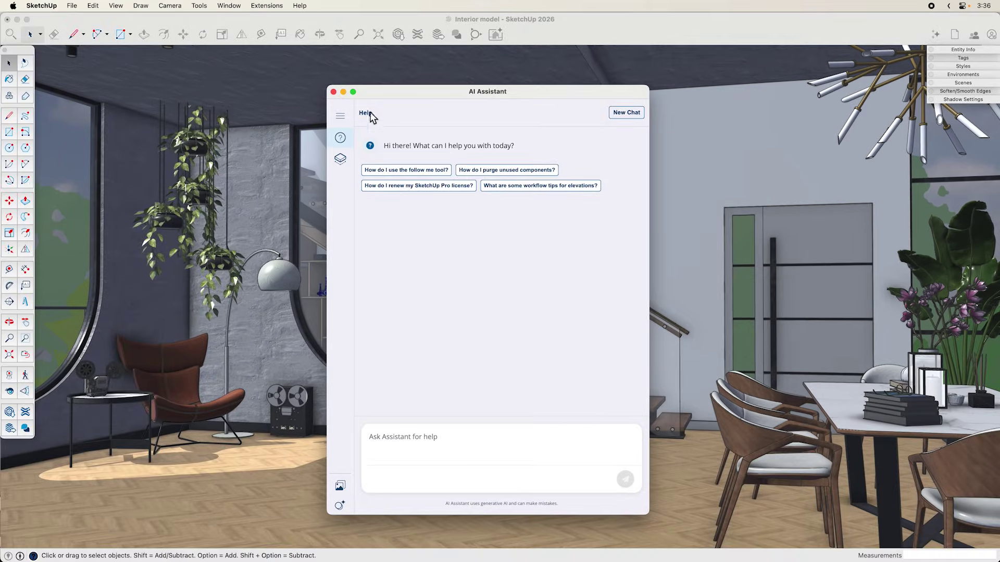
pyautogui.moveTo(424, 92); pyautogui.dragTo(432, 95)
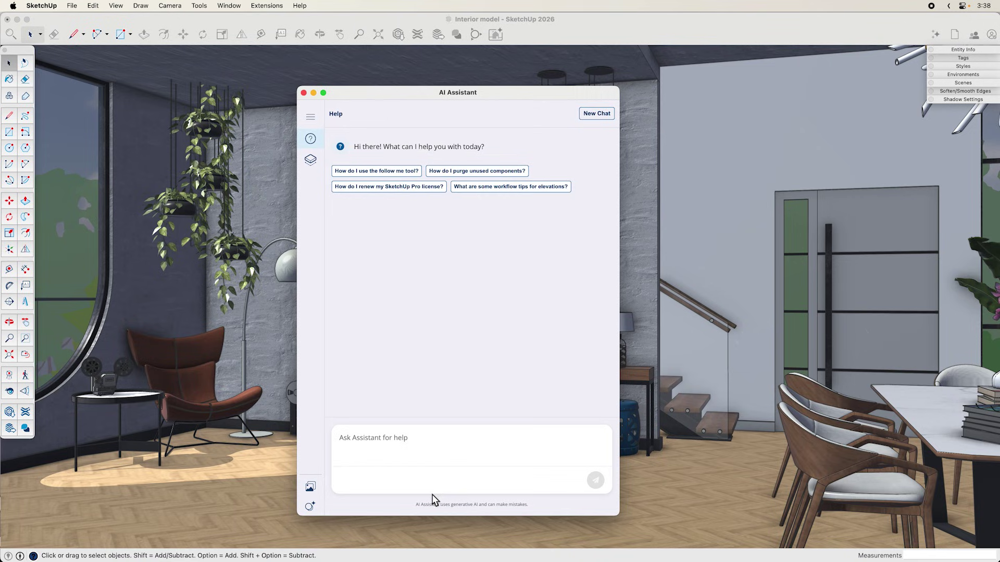
# - Ask the assistant about saving camera views and the Add Scene button, then add Scene 1
pyautogui.click(444, 434)
pyautogui.write('How do I save a camer')
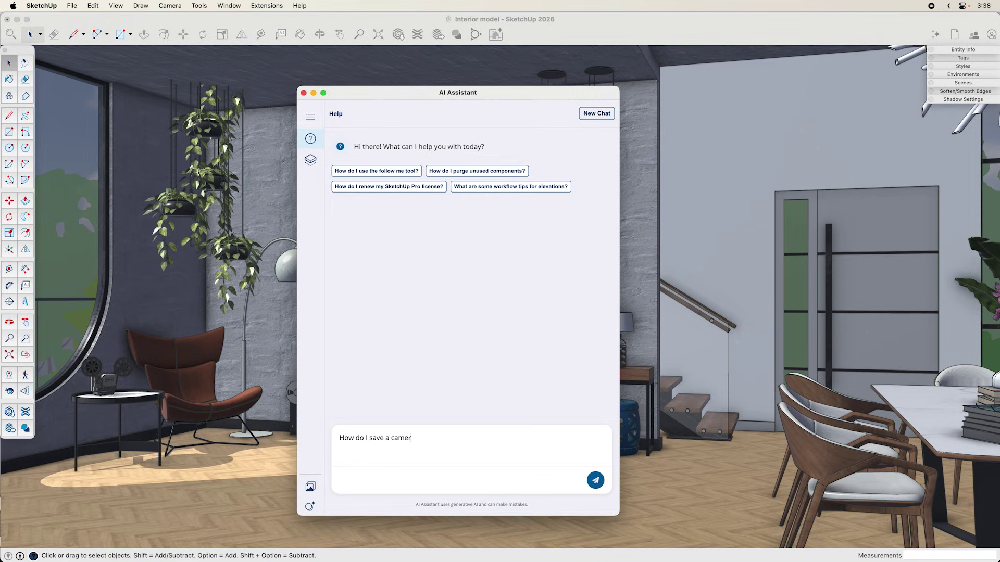
pyautogui.write('w?')
pyautogui.press('Return')
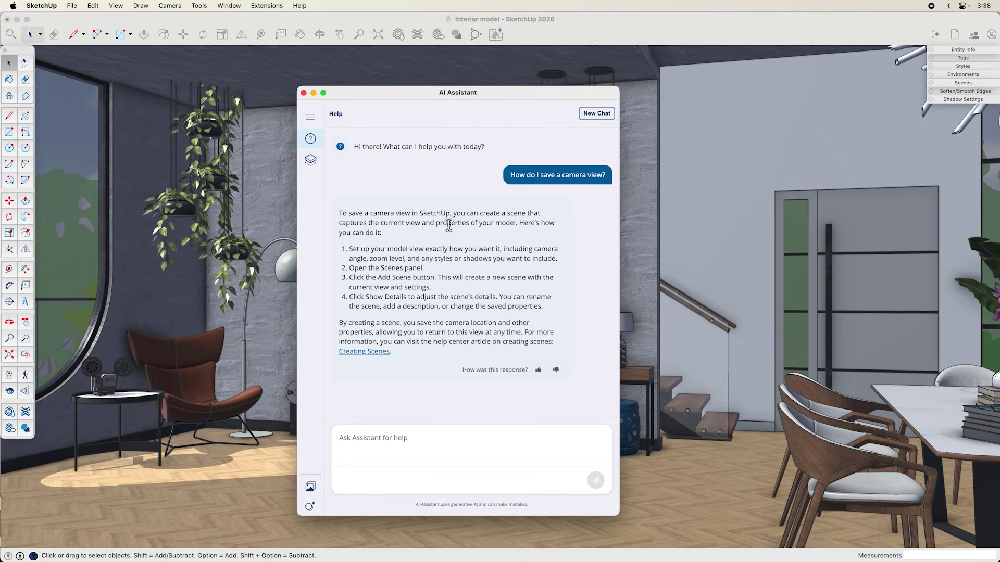
pyautogui.click(966, 83)
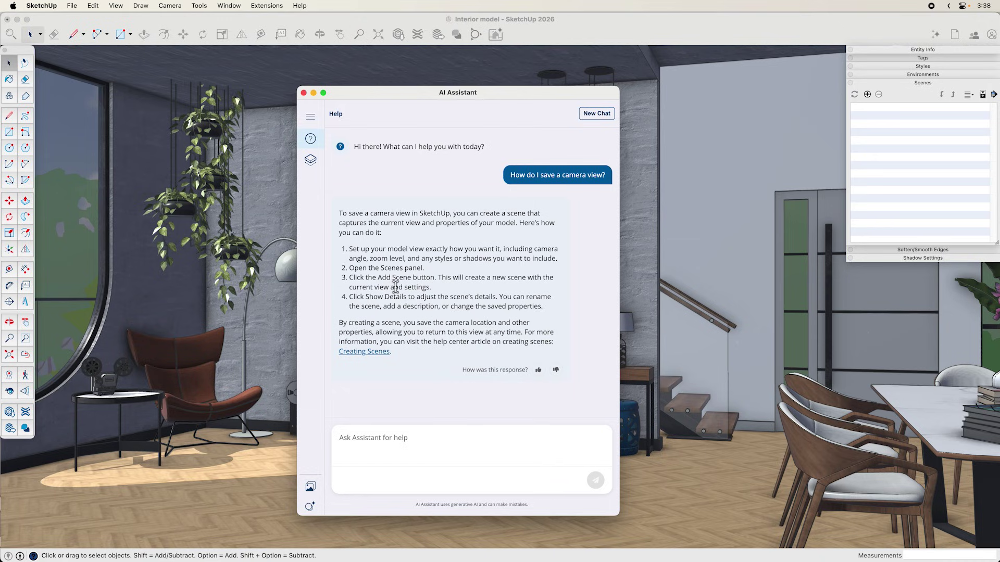
pyautogui.click(413, 429)
pyautogui.write('what does the add scene butto')
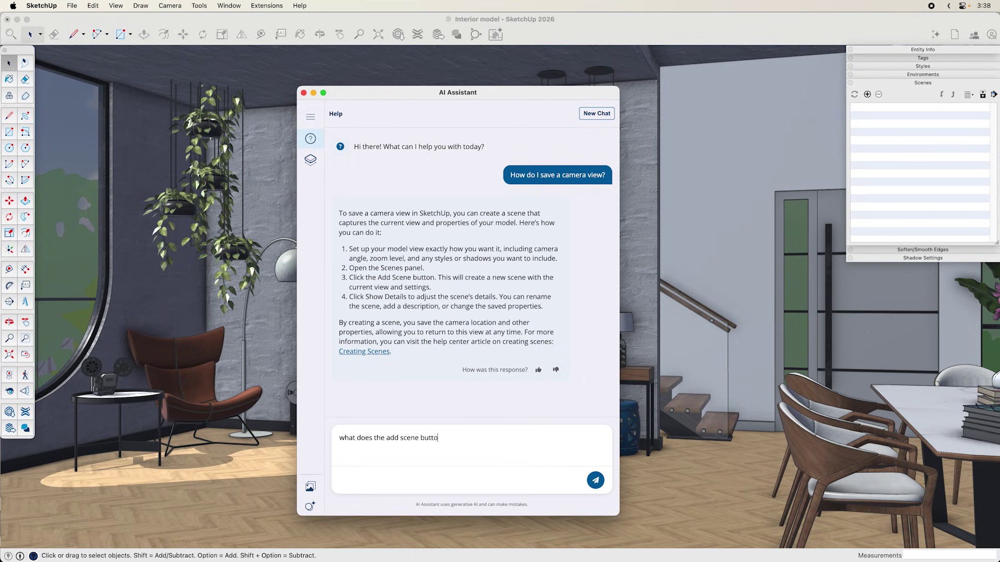
pyautogui.write('e?')
pyautogui.press('Return')
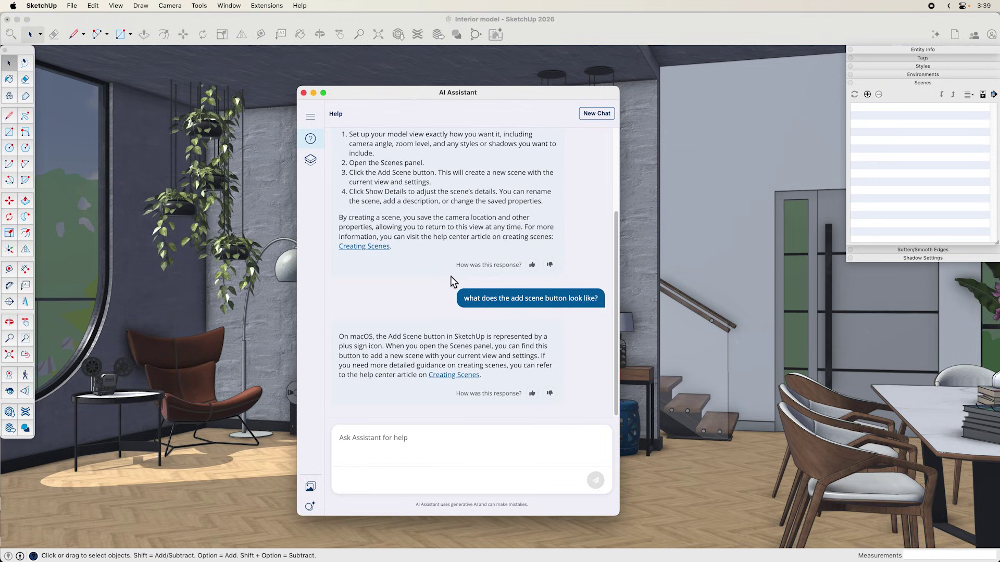
pyautogui.moveTo(339, 346); pyautogui.dragTo(364, 349)
pyautogui.click(363, 349)
pyautogui.click(867, 95)
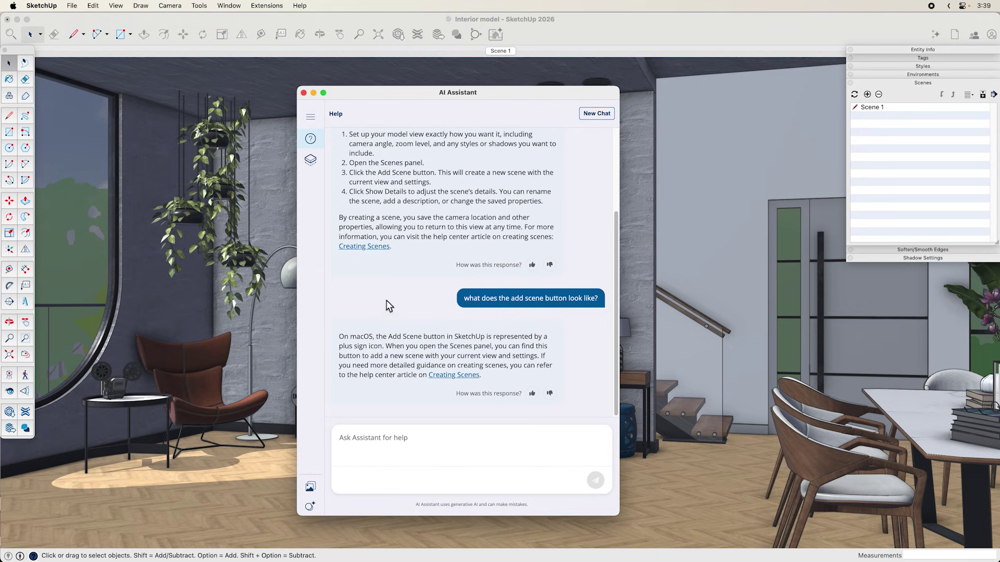
pyautogui.scroll(3, 414, 305)
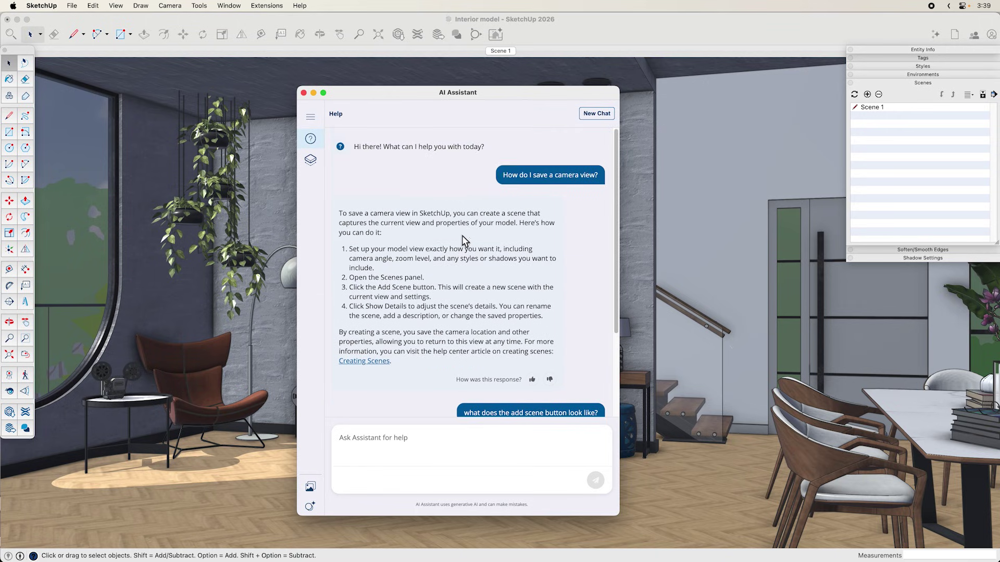
pyautogui.scroll(-3, 463, 241)
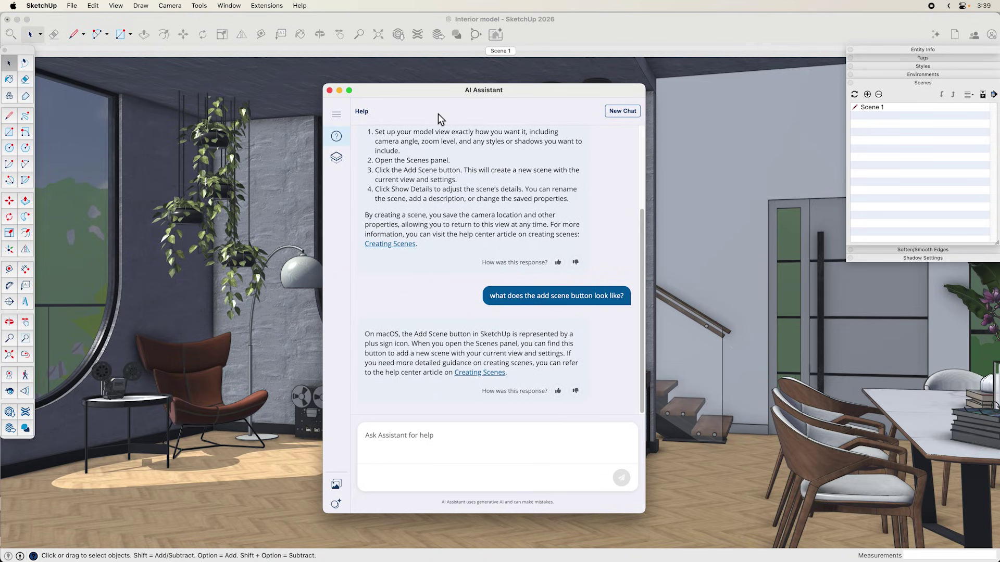
# - Switch the assistant to Generate Object using Generate From Prompt
pyautogui.moveTo(439, 114); pyautogui.dragTo(433, 95)
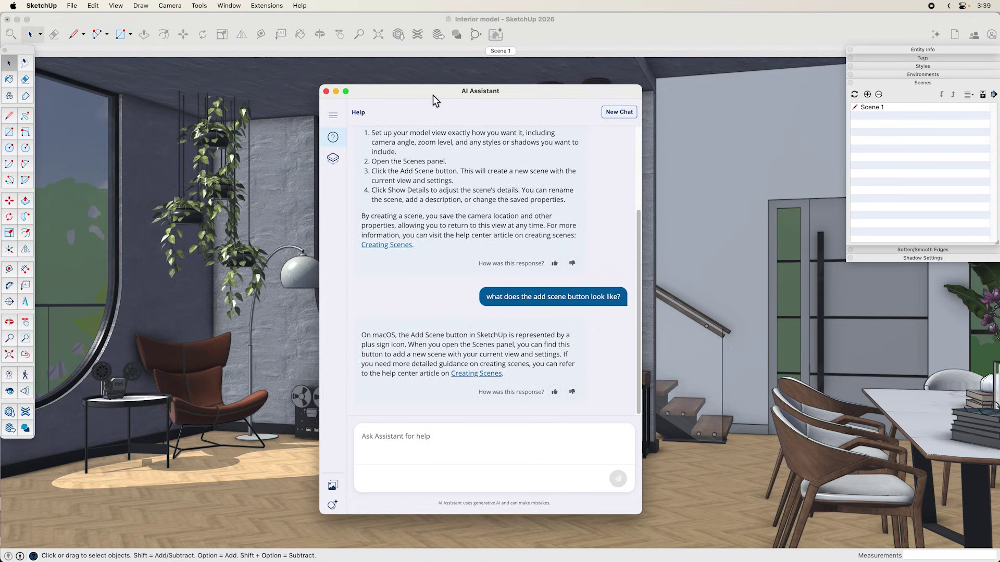
pyautogui.click(333, 159)
pyautogui.moveTo(458, 94)
pyautogui.mouseDown()
pyautogui.moveTo(650, 94)
pyautogui.moveTo(443, 95)
pyautogui.mouseUp()
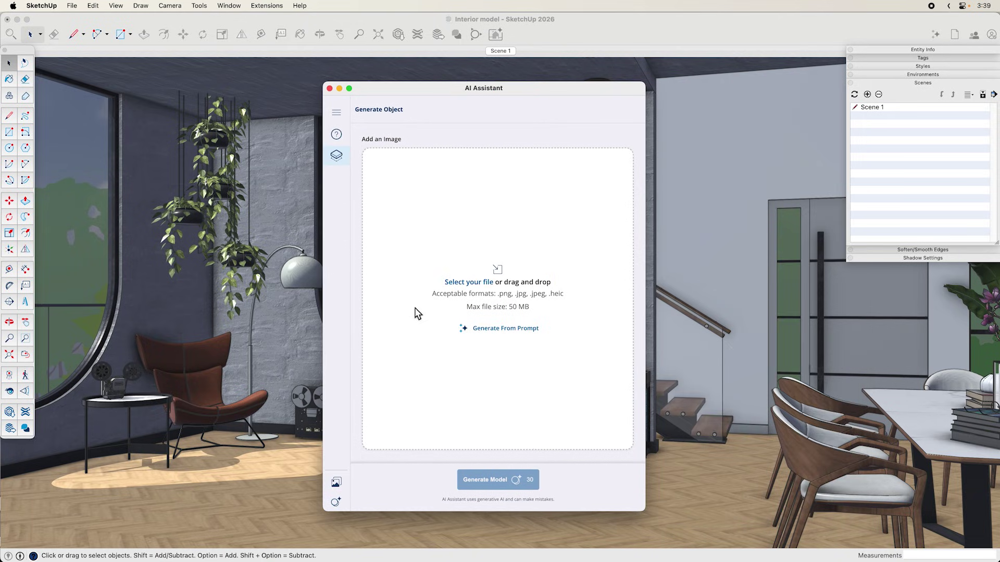
pyautogui.click(512, 330)
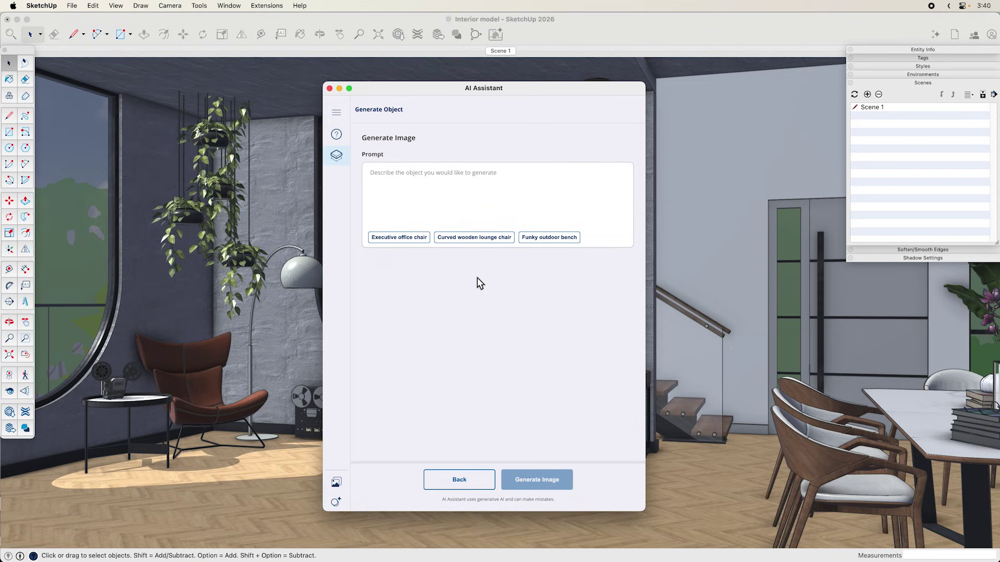
pyautogui.write('leathwer')
# - Generate images for 'leather beanbag chair', request more, and use the fourth image
pyautogui.press('super+a')
pyautogui.press('BackSpace')
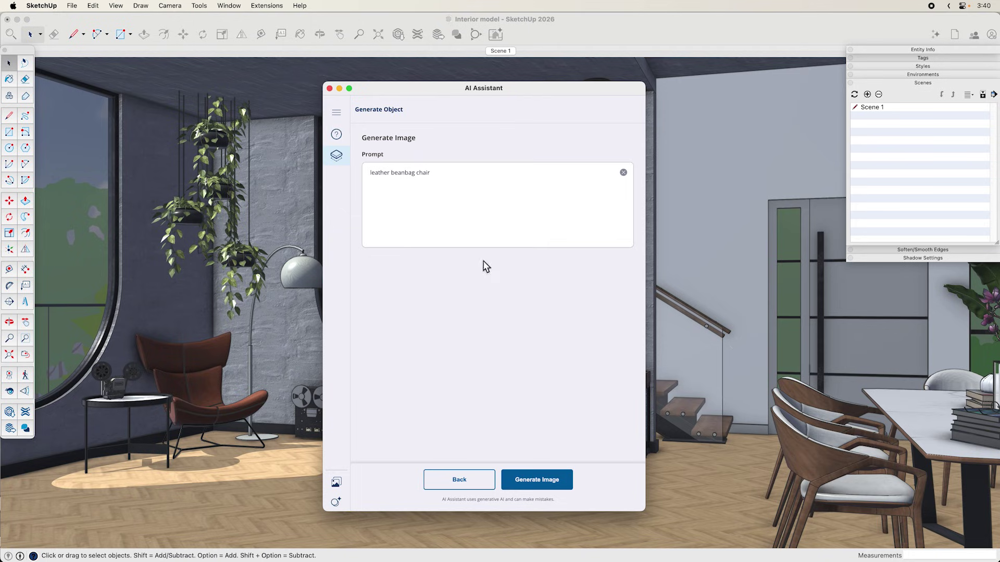
pyautogui.click(548, 479)
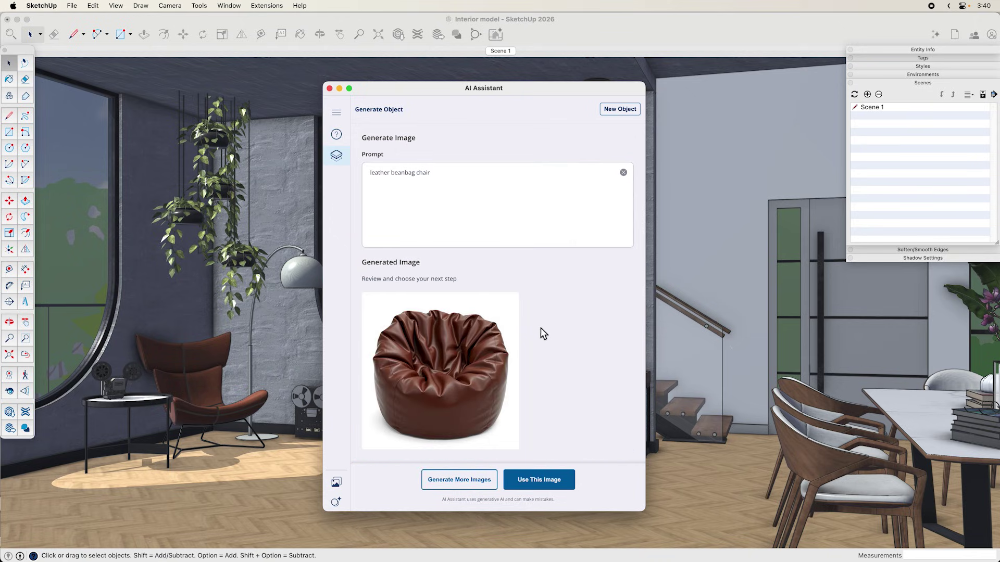
pyautogui.click(457, 483)
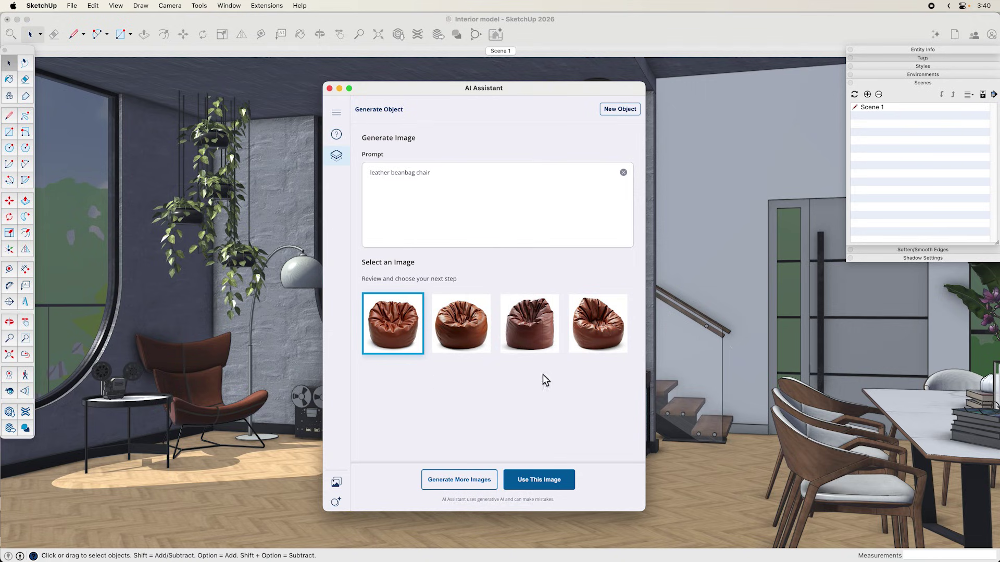
pyautogui.click(598, 324)
pyautogui.click(539, 478)
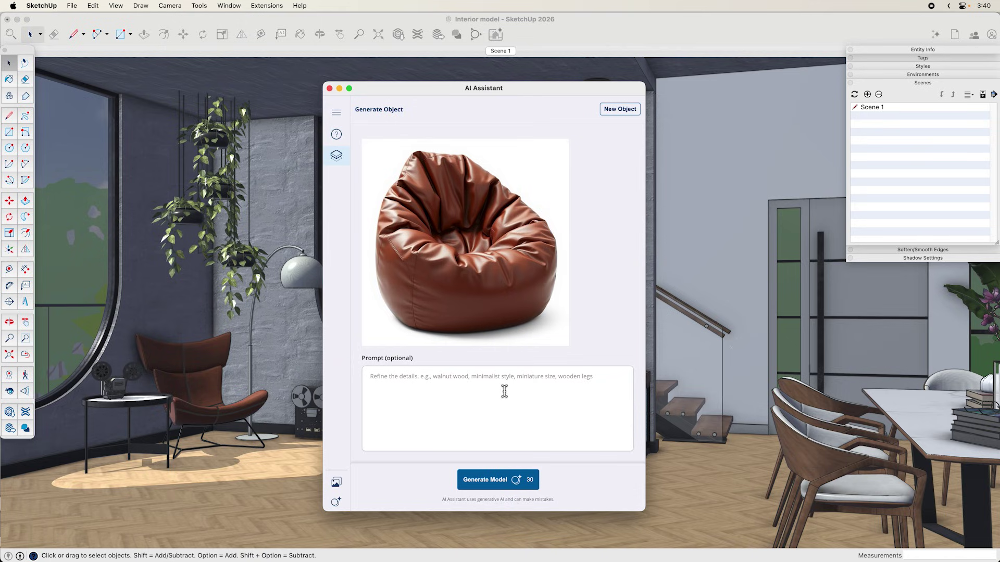
# - Check the AI credit balance, then generate the 3D beanbag model from the chosen image
pyautogui.click(563, 392)
pyautogui.click(337, 505)
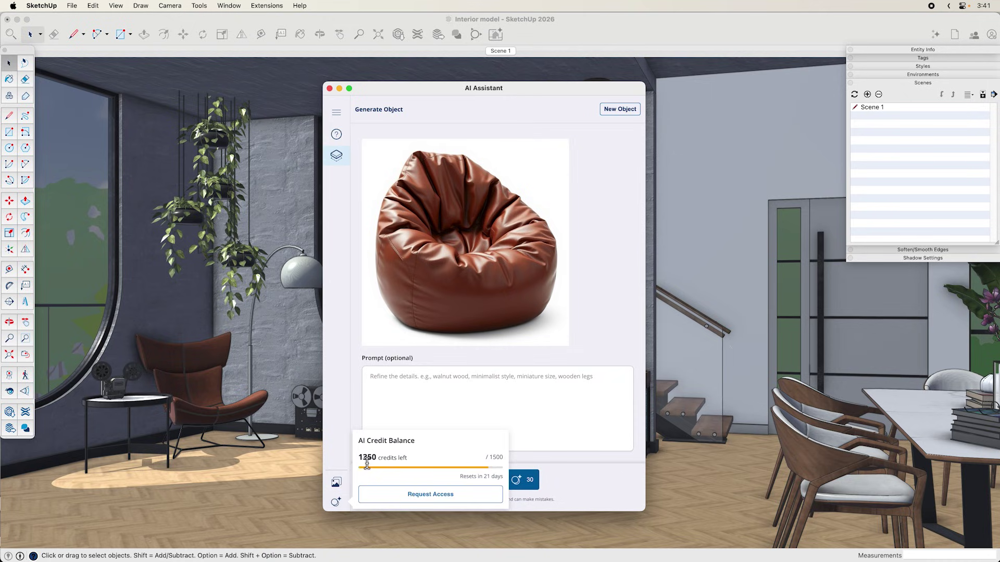
pyautogui.click(468, 412)
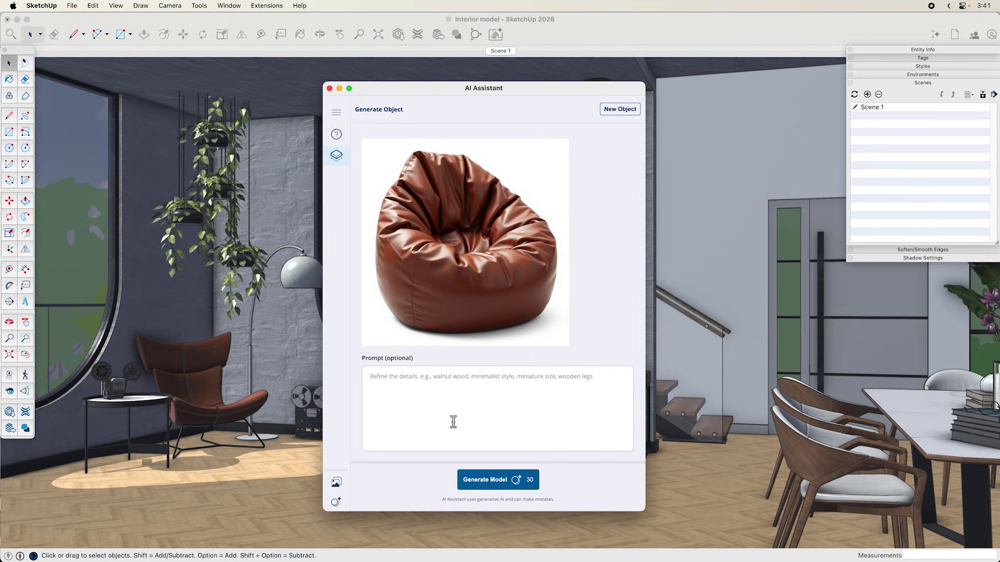
pyautogui.click(479, 486)
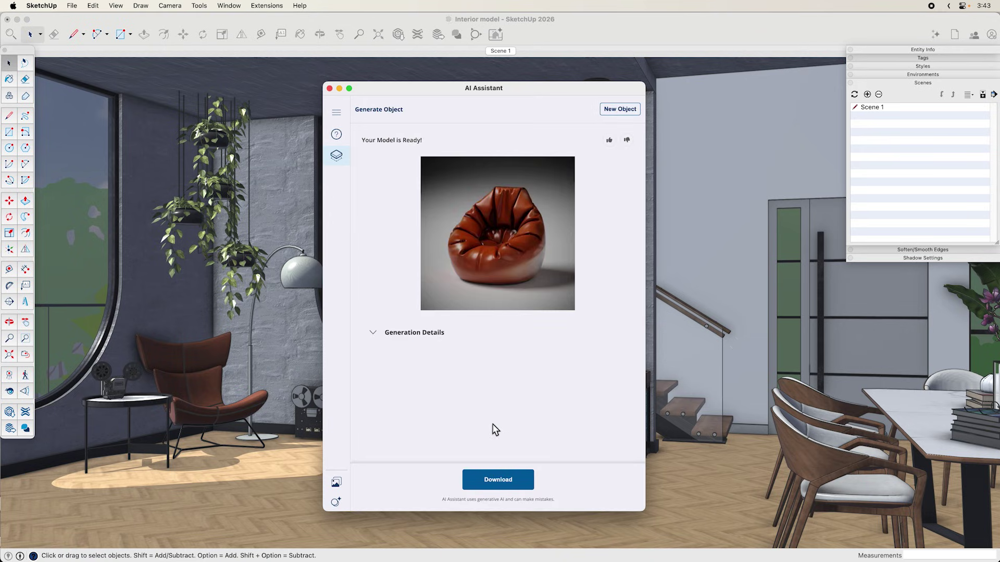
# - Download the beanbag model and place it on the floor below the mirror
pyautogui.click(505, 484)
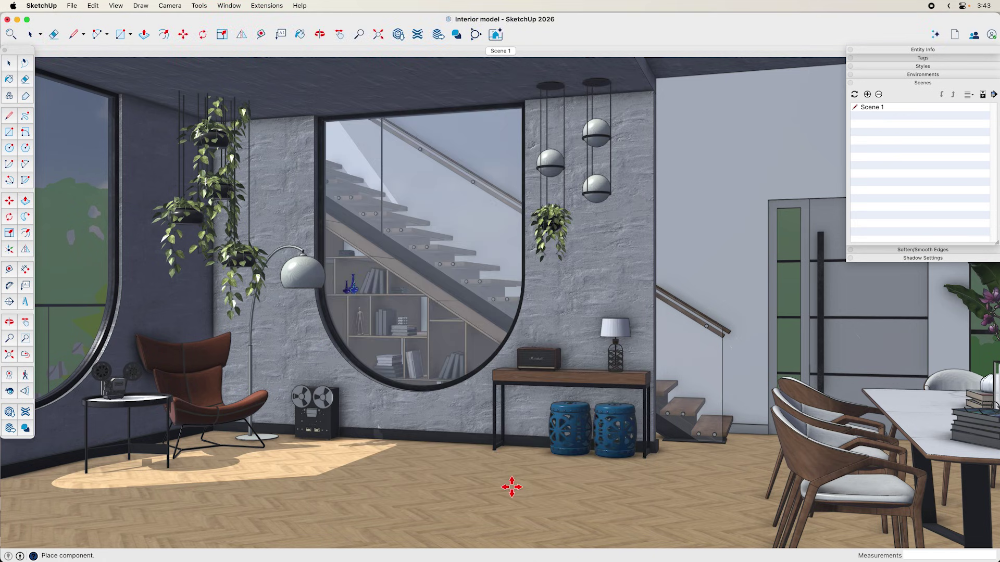
pyautogui.click(418, 477)
pyautogui.scroll(3, 406, 499)
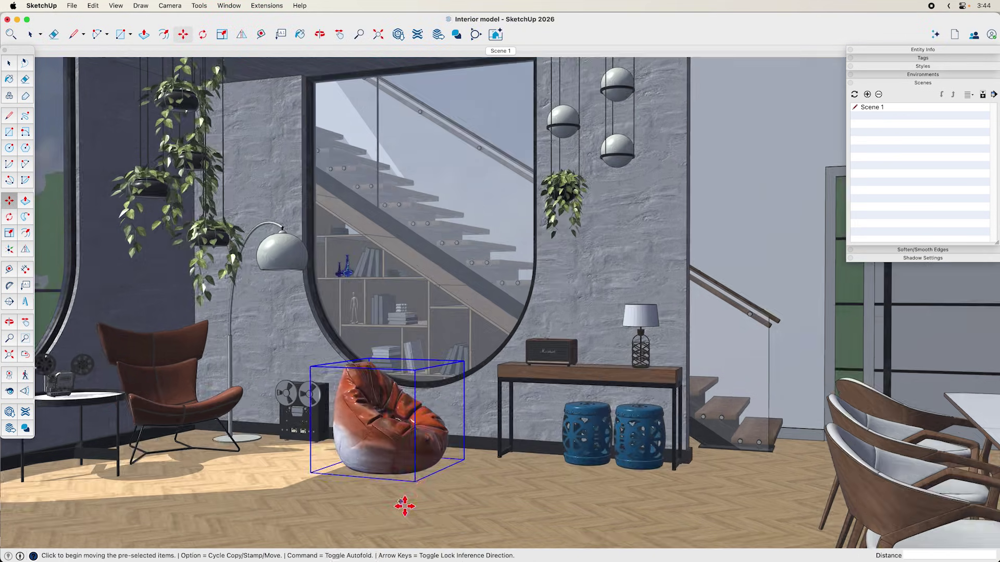
pyautogui.scroll(3, 407, 469)
pyautogui.scroll(3, 411, 510)
pyautogui.scroll(2, 411, 510)
pyautogui.scroll(1, 412, 508)
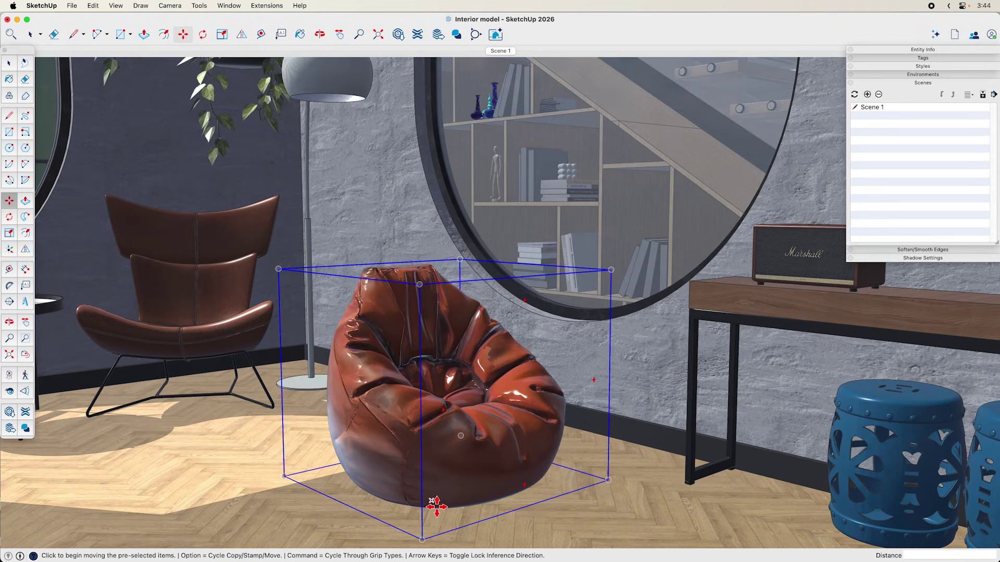
pyautogui.scroll(1, 436, 509)
pyautogui.press('space')
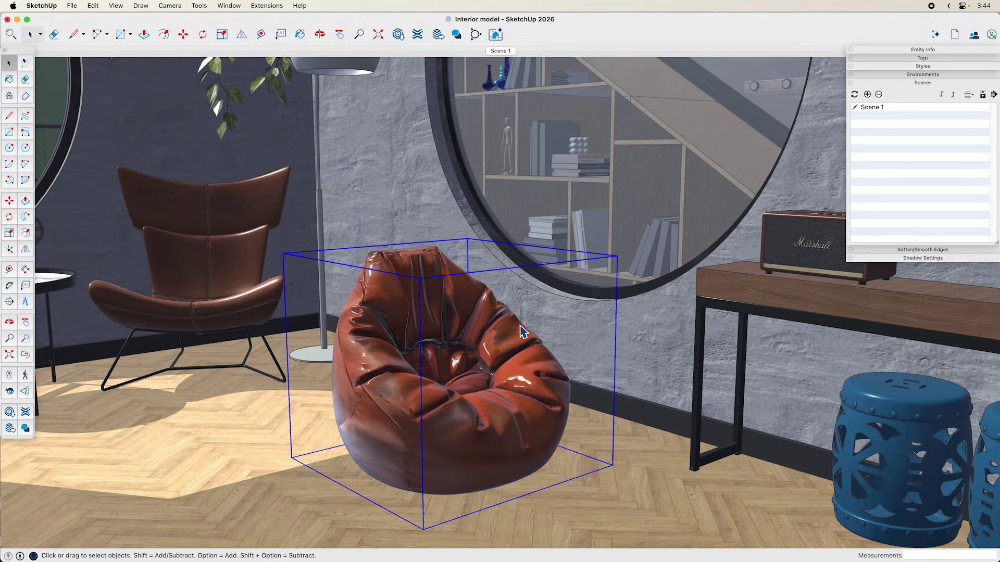
# - Rotate the beanbag about -87° and move it beside the armchair
pyautogui.press('m')
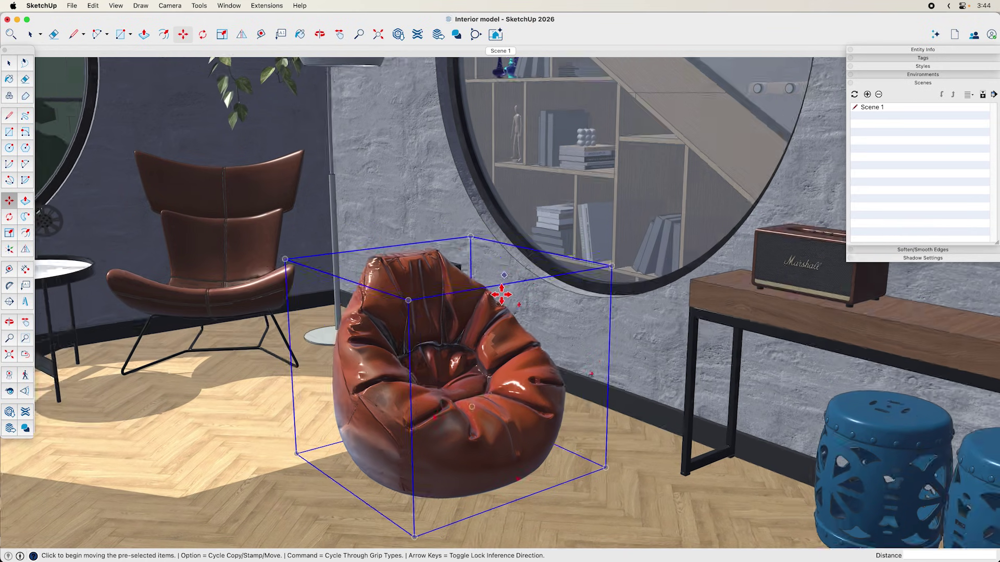
pyautogui.moveTo(503, 293); pyautogui.dragTo(518, 277, button='middle')
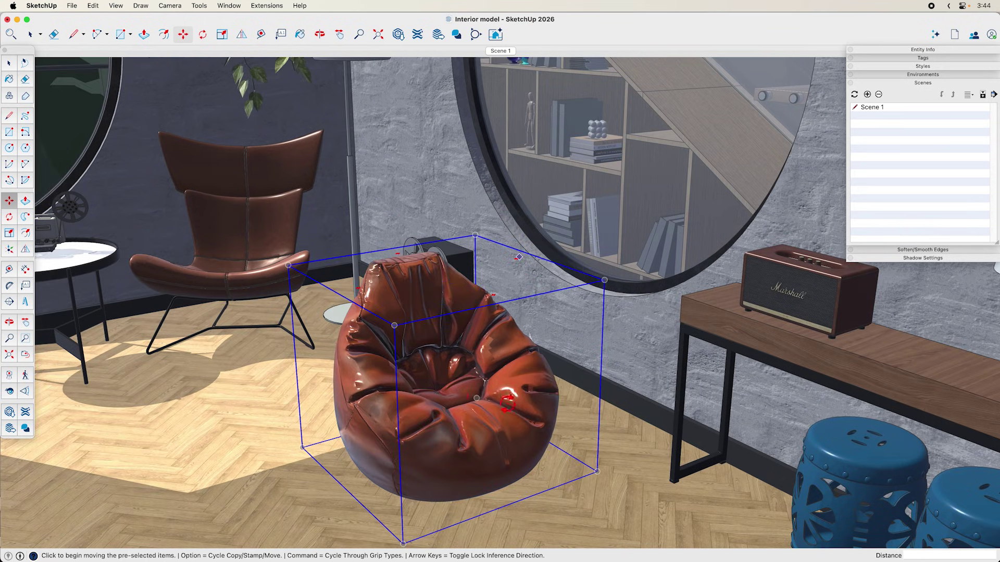
pyautogui.click(524, 264)
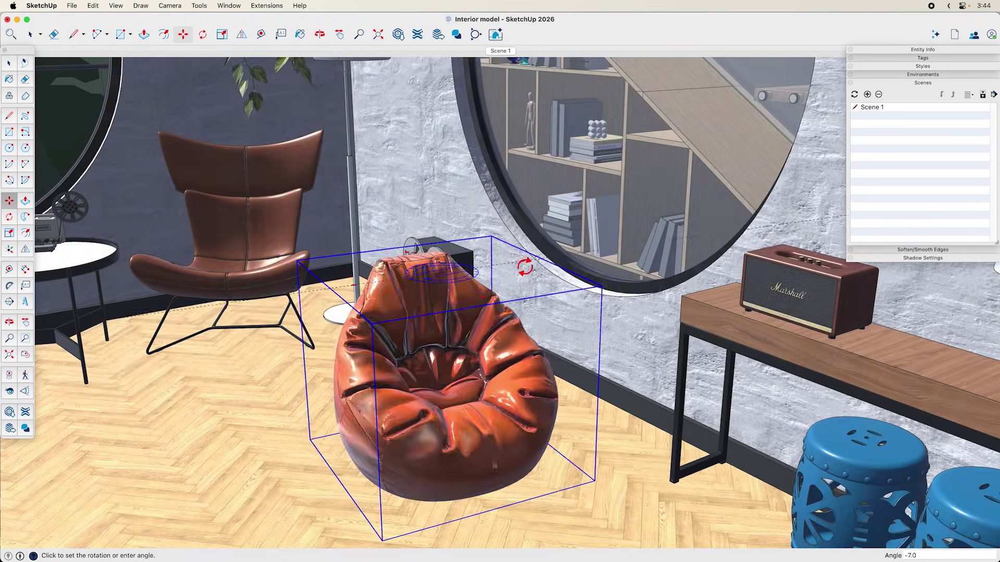
pyautogui.click(662, 358)
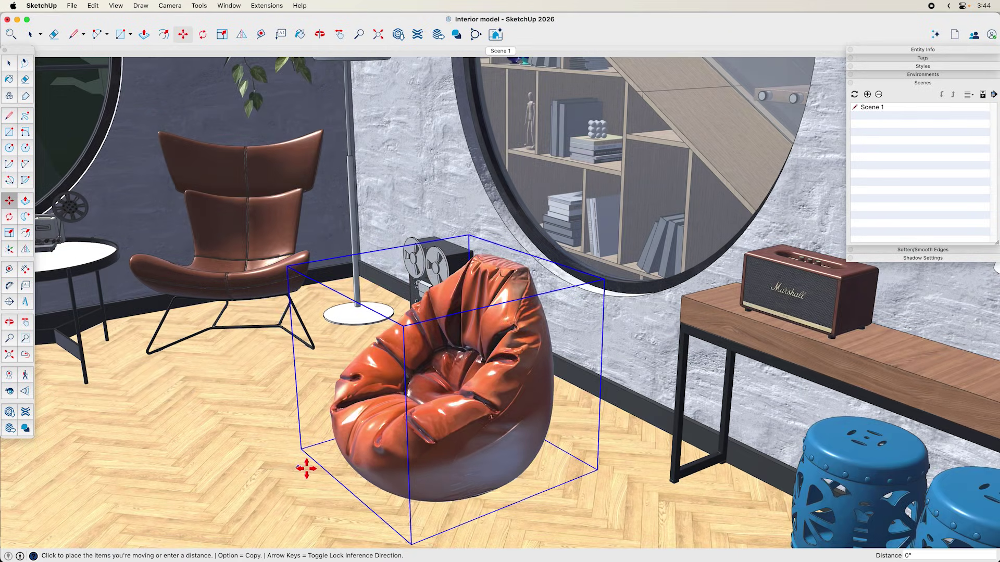
pyautogui.click(305, 468)
pyautogui.click(359, 422)
pyautogui.press('space')
# - Return to Scene 1 and sample the beanbag's leather material with the Paint Bucket
pyautogui.click(505, 54)
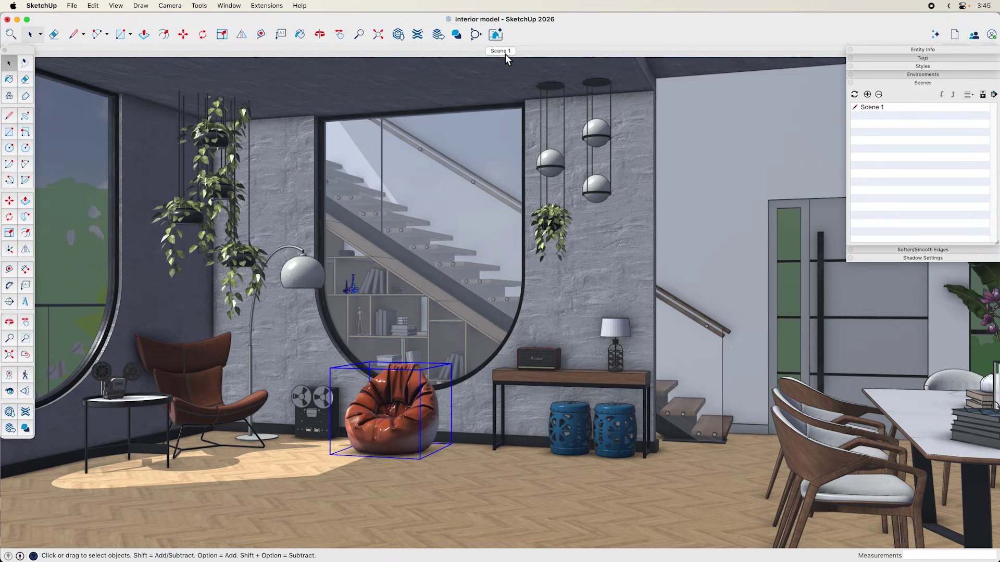
pyautogui.press('b')
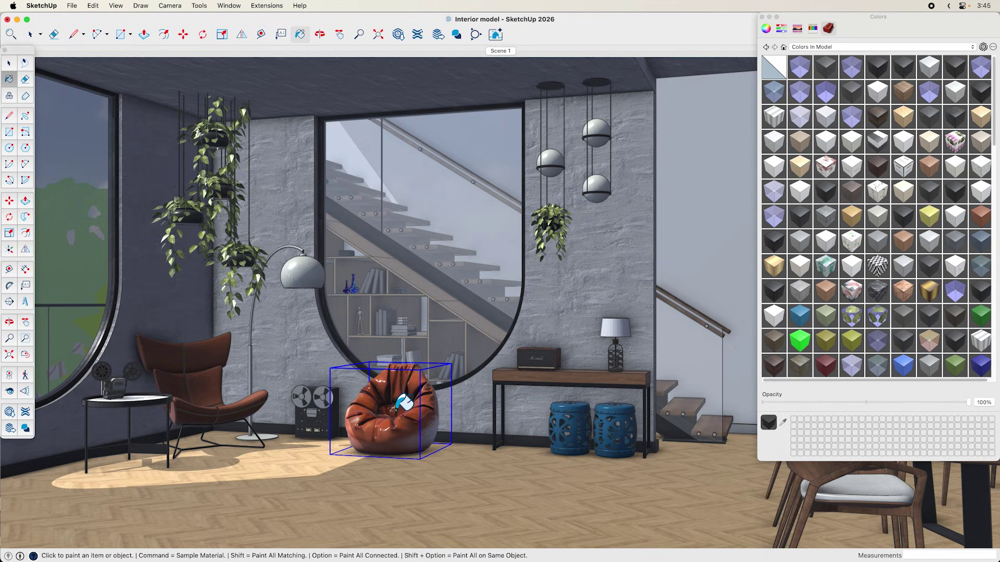
pyautogui.press('super')
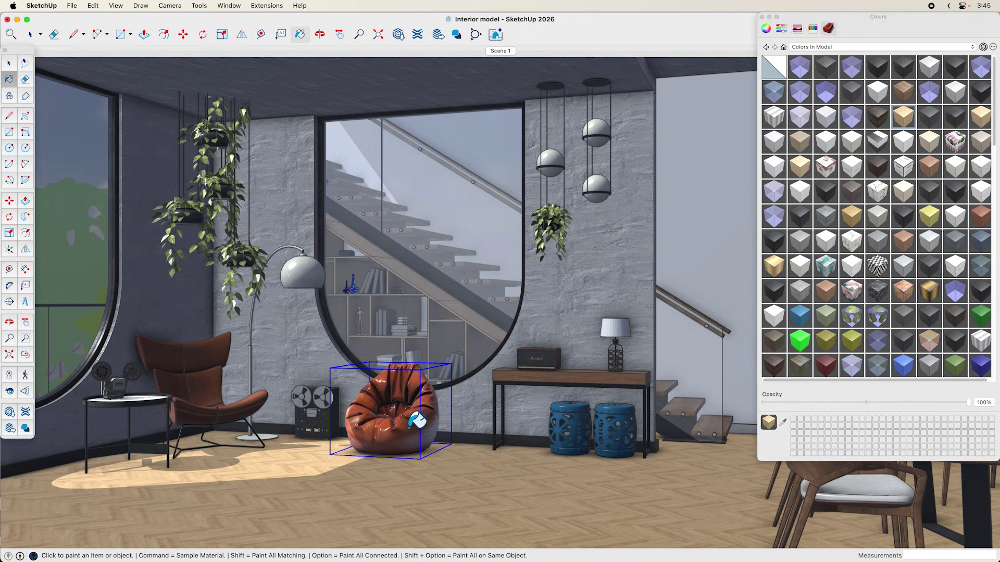
pyautogui.keyDown('super'); pyautogui.click(414, 417); pyautogui.keyUp('super')
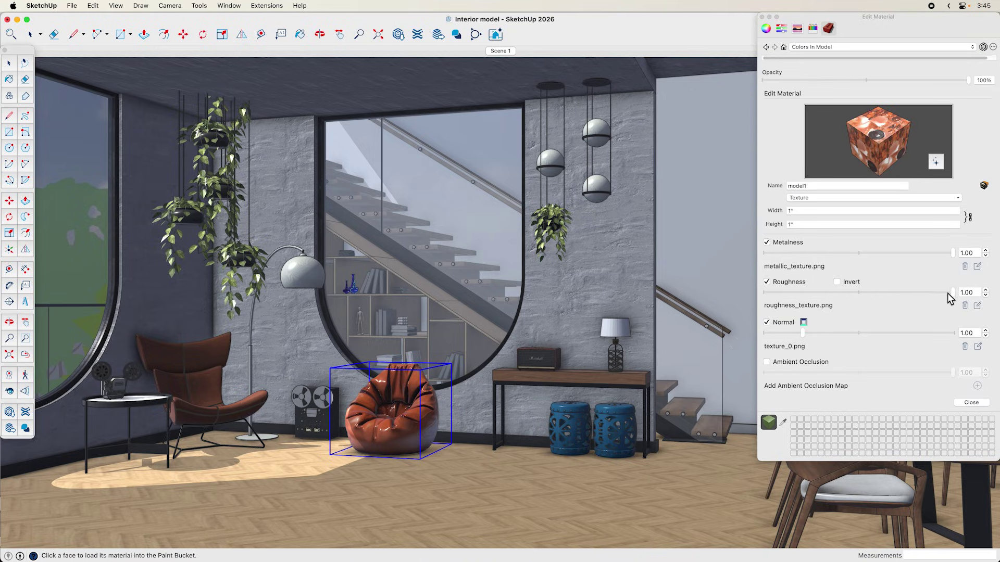
# - Reduce metalness to nearly zero, weaken the normal map, and invert and maximize roughness
pyautogui.moveTo(952, 292); pyautogui.dragTo(801, 292)
pyautogui.moveTo(821, 258); pyautogui.dragTo(772, 263)
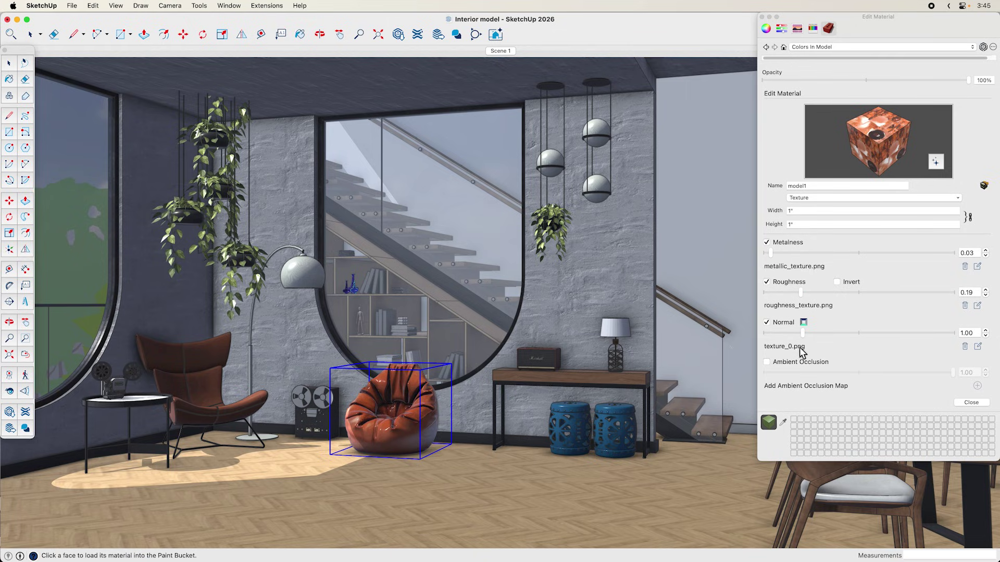
pyautogui.moveTo(802, 333); pyautogui.dragTo(781, 332)
pyautogui.click(837, 281)
pyautogui.click(949, 293)
pyautogui.moveTo(948, 292); pyautogui.dragTo(974, 294)
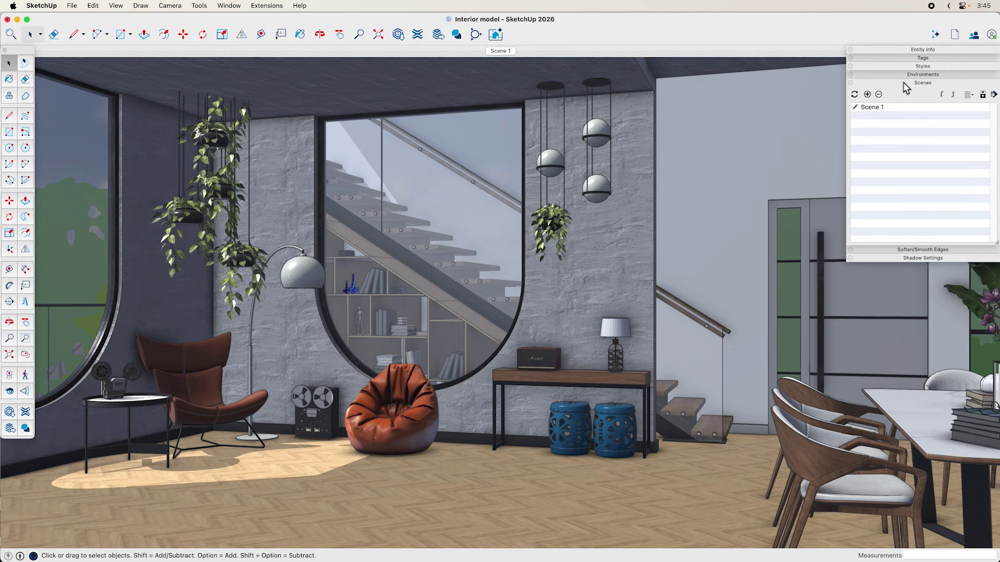
pyautogui.click(924, 84)
pyautogui.click(937, 37)
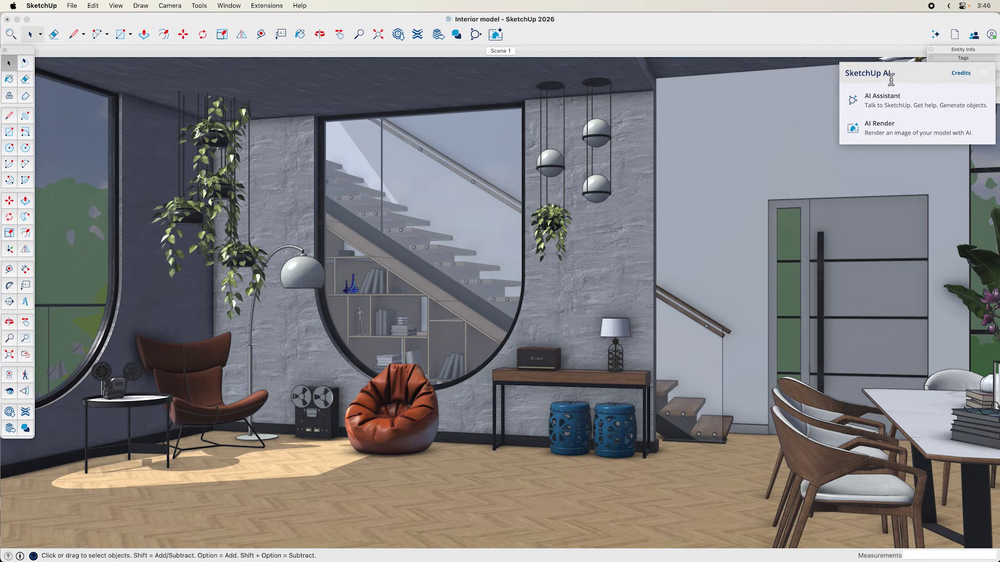
# - Start AI Render on the living-room view and browse its presets, keeping Auto
pyautogui.click(889, 139)
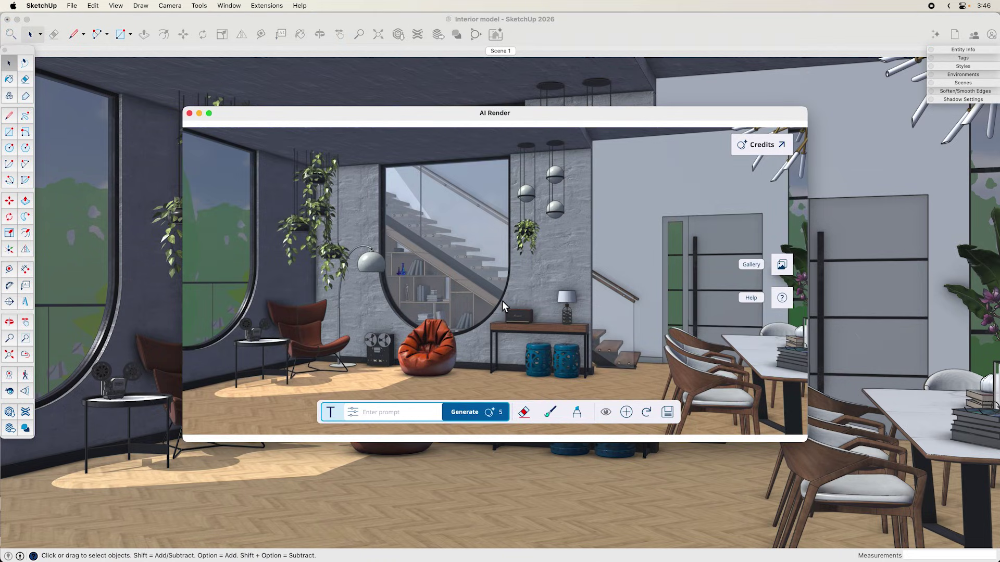
pyautogui.click(353, 412)
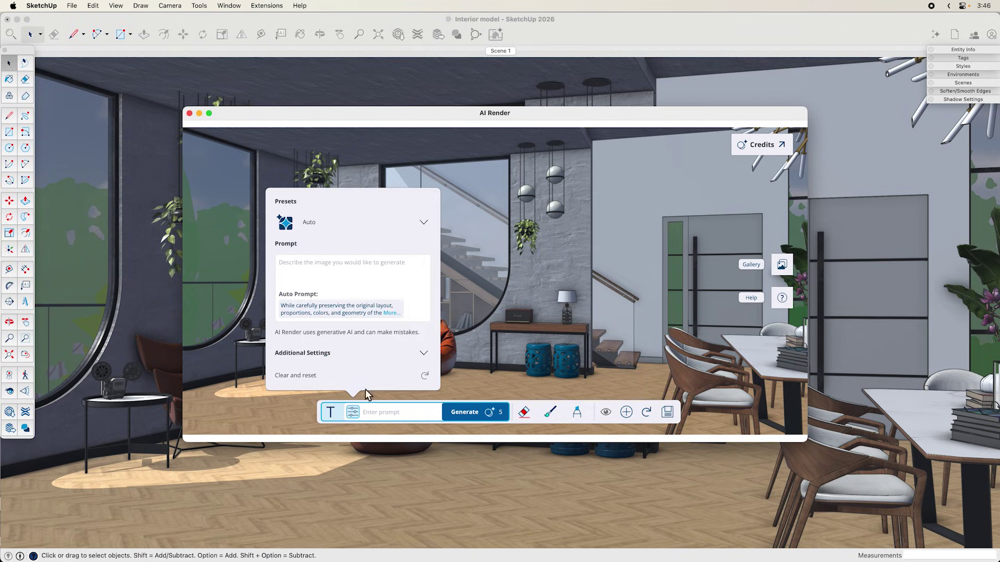
pyautogui.click(424, 223)
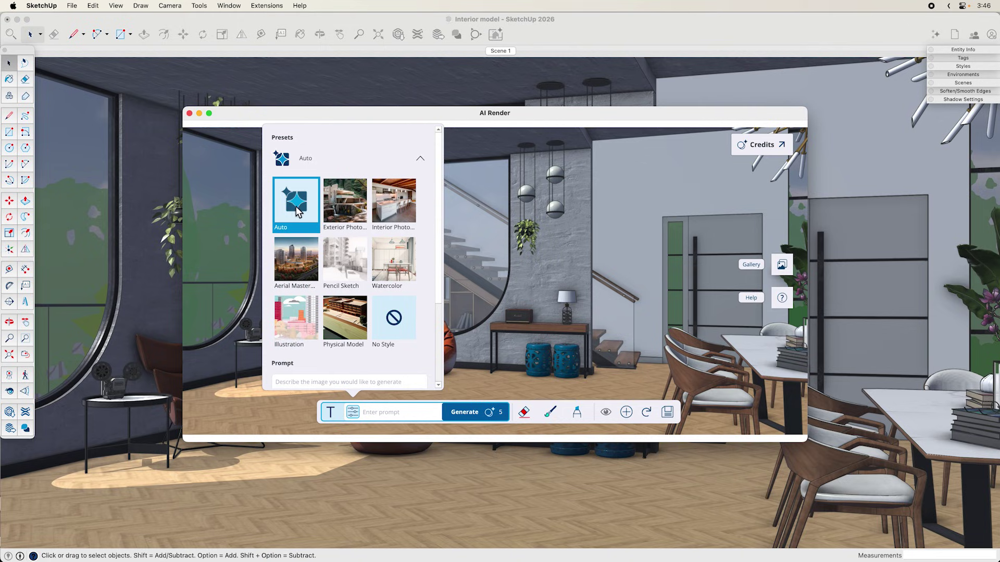
pyautogui.click(352, 411)
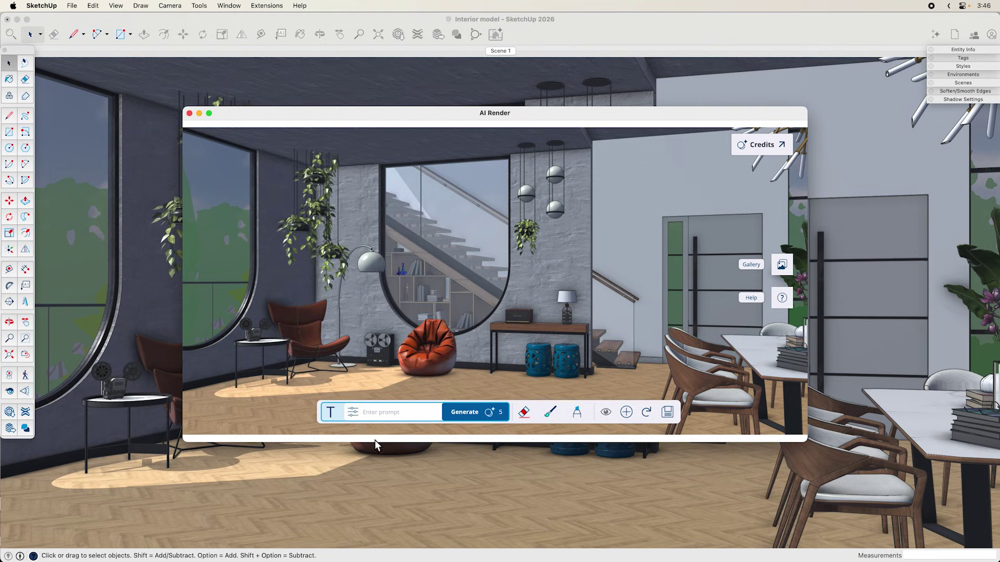
pyautogui.click(354, 415)
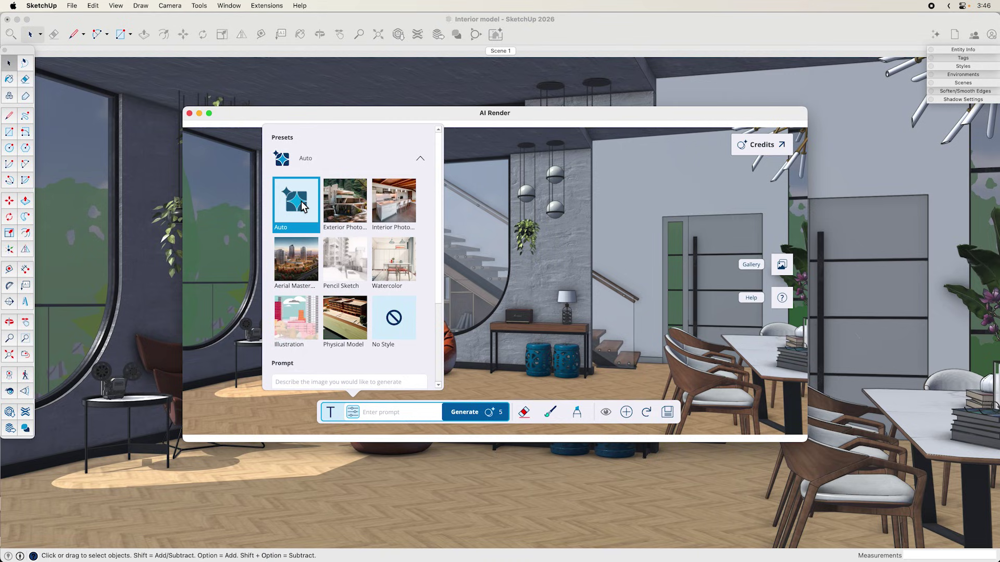
pyautogui.click(420, 158)
pyautogui.click(425, 222)
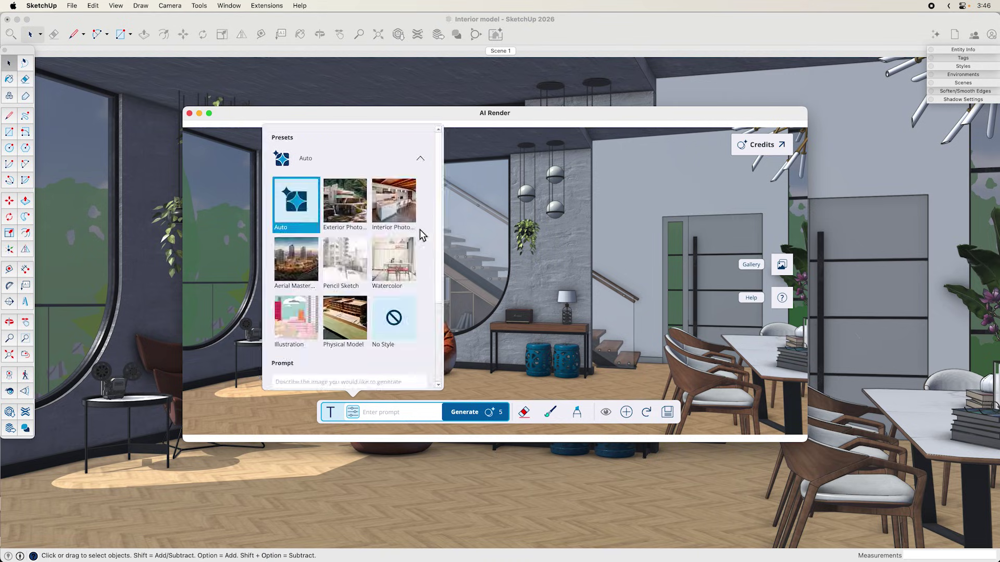
pyautogui.click(353, 412)
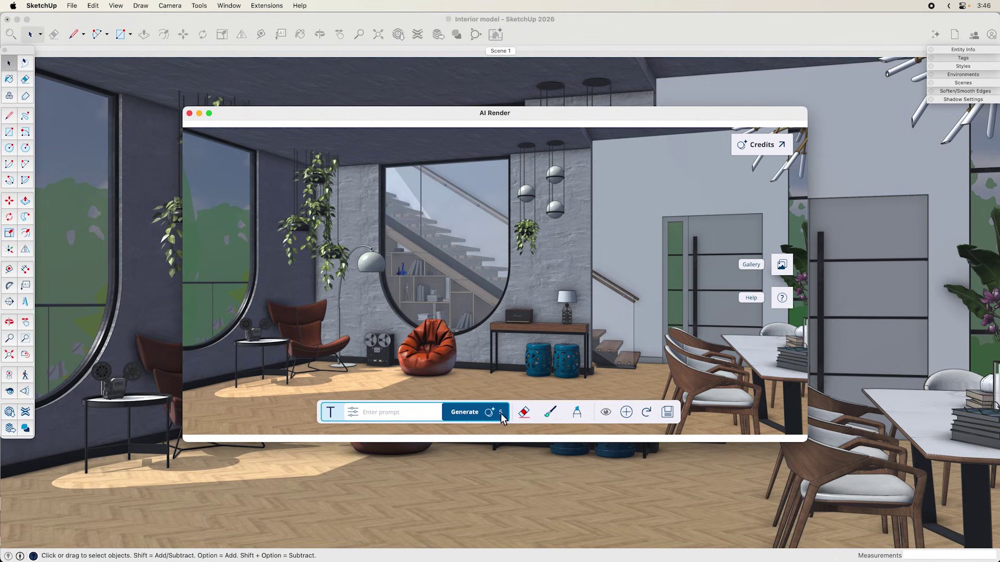
# - Generate a photoreal AI render, compare the gallery versions, and keep the first, lighter one
pyautogui.click(464, 412)
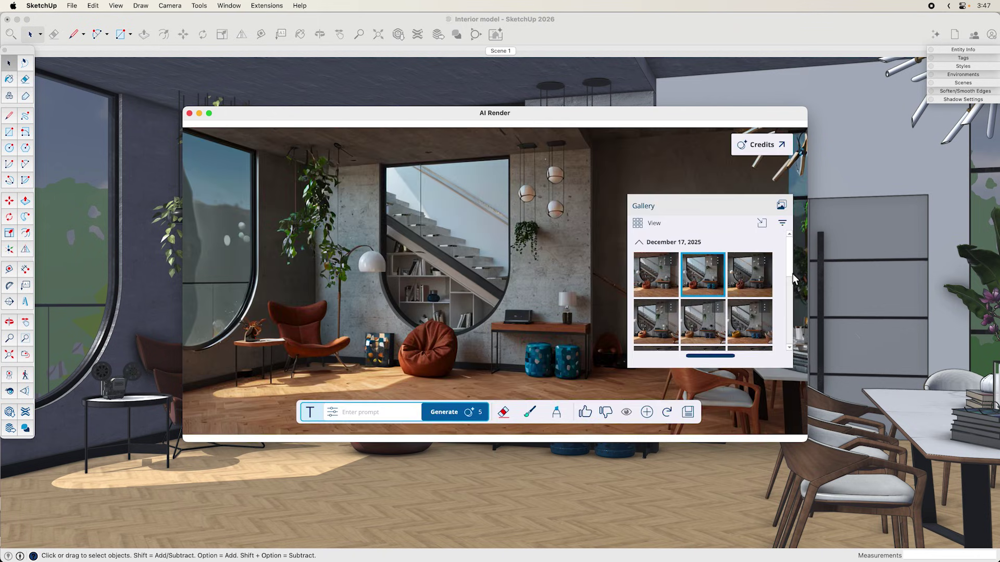
pyautogui.click(754, 277)
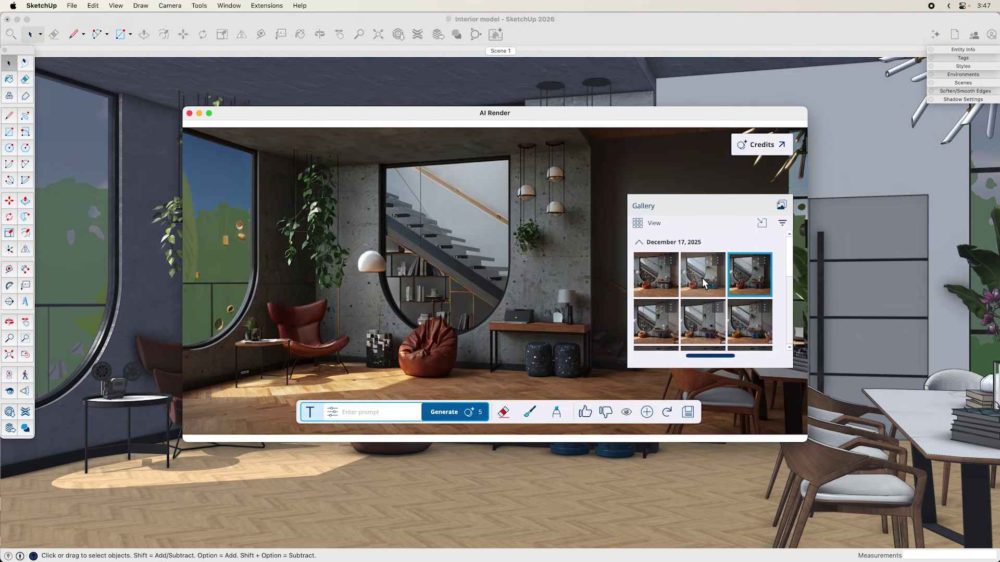
pyautogui.click(652, 283)
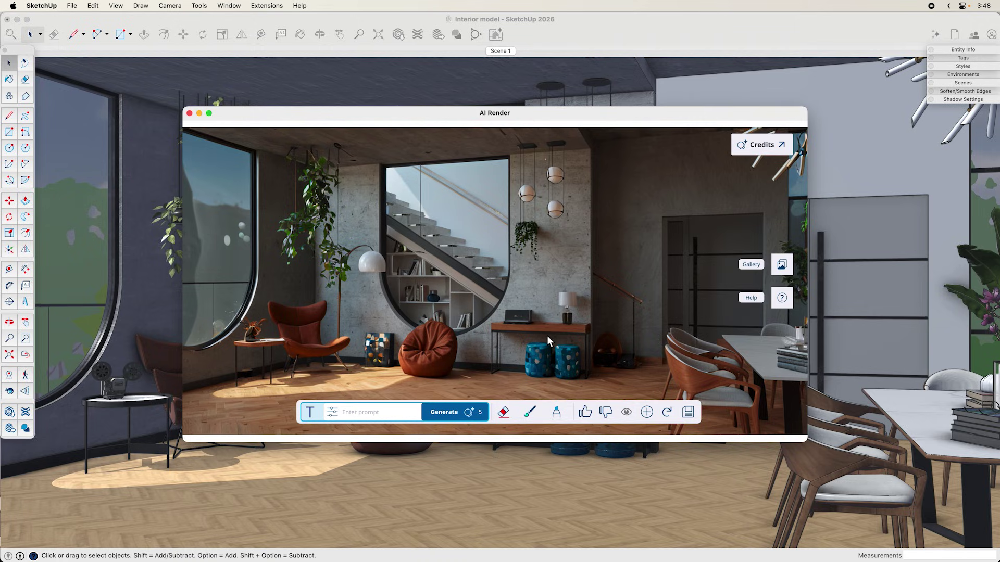
pyautogui.click(532, 414)
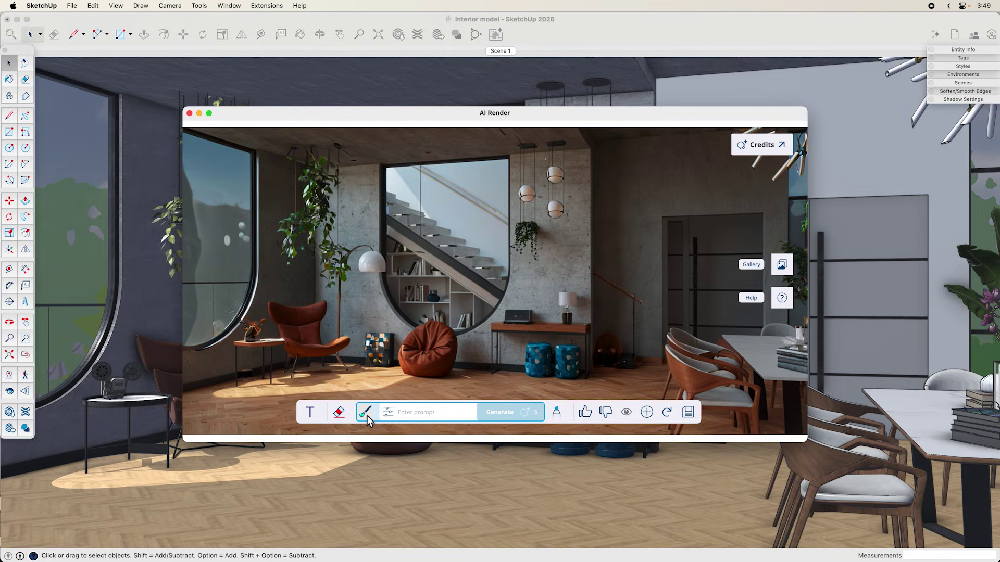
# - Lasso-mask the left window and regenerate it with 'photoreal trees outside the window'
pyautogui.click(388, 411)
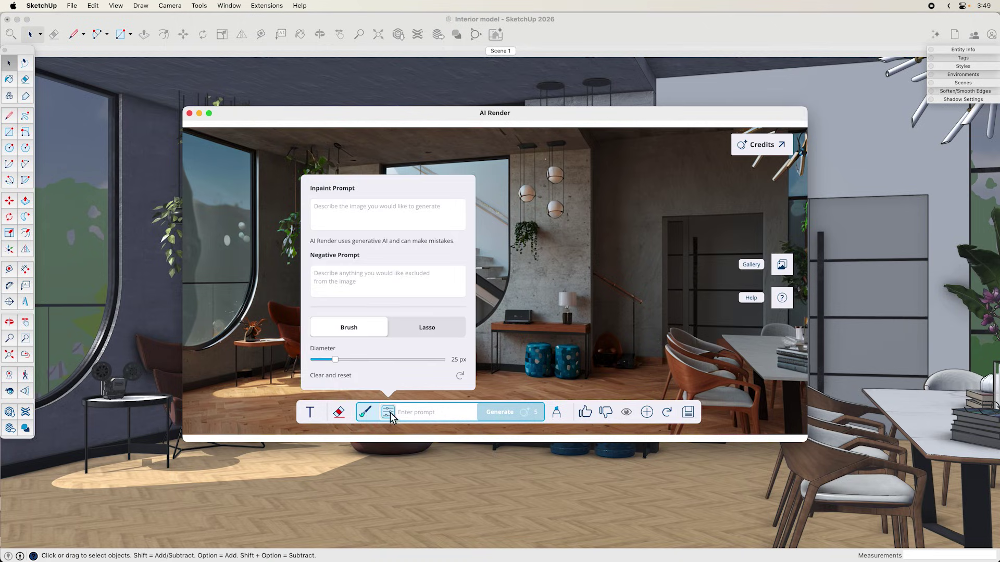
pyautogui.click(433, 329)
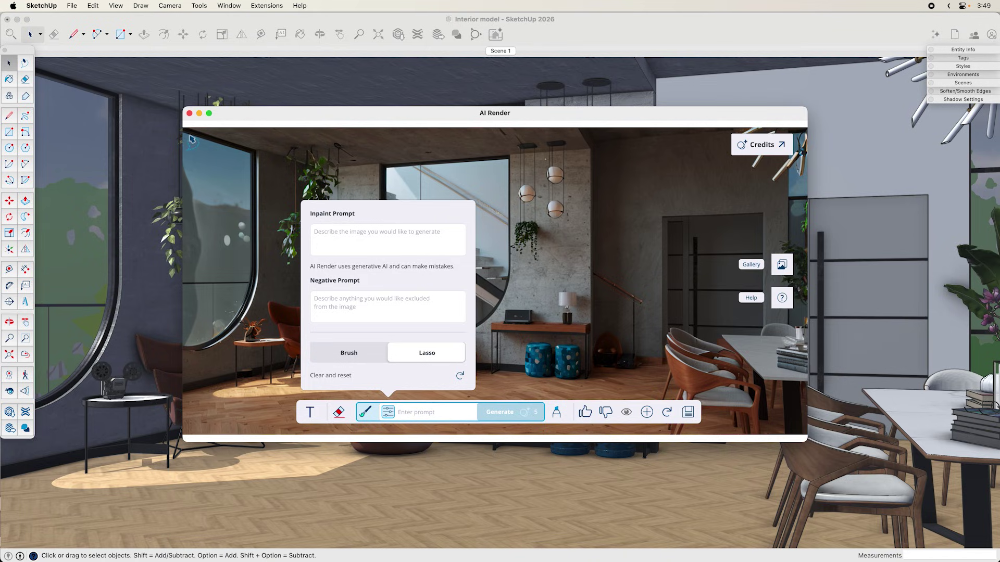
pyautogui.moveTo(192, 139); pyautogui.dragTo(258, 171)
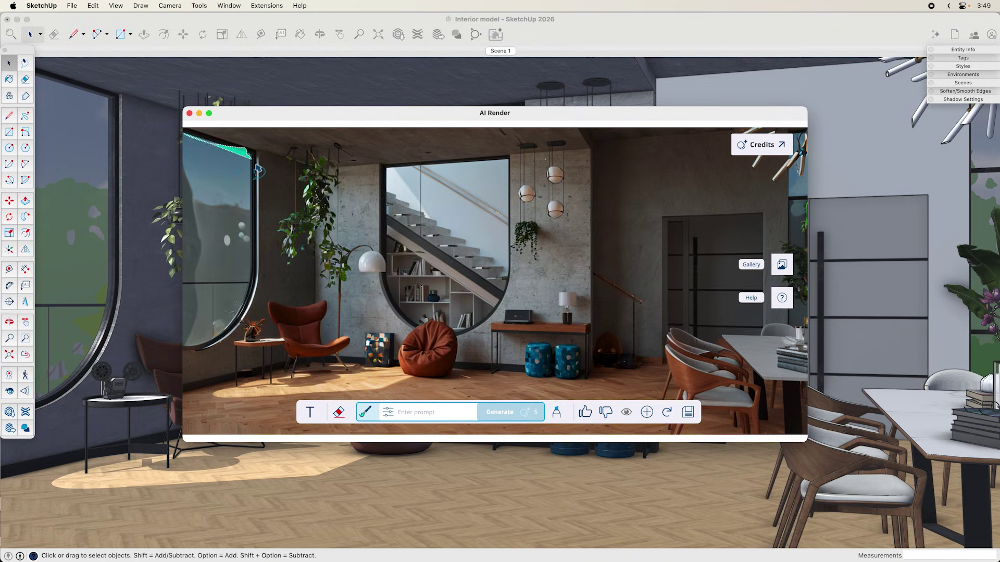
pyautogui.moveTo(258, 170); pyautogui.dragTo(176, 176)
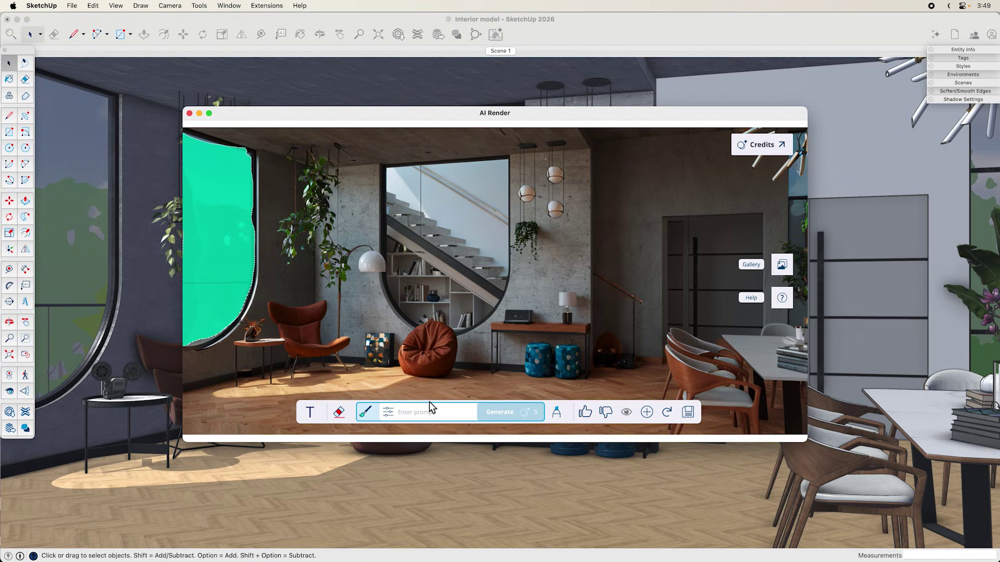
pyautogui.write('photoreal trees')
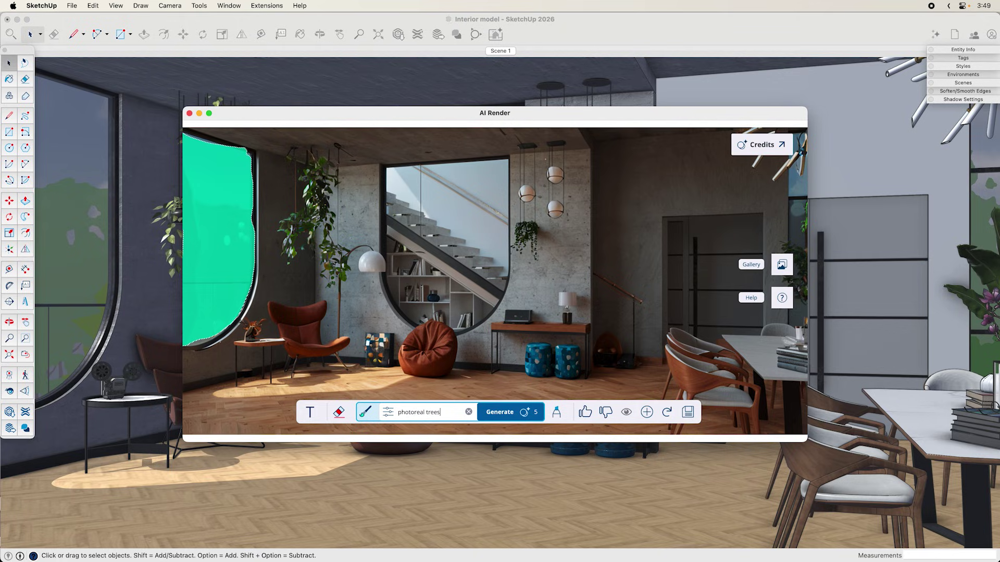
pyautogui.write('ide the window')
pyautogui.press('Return')
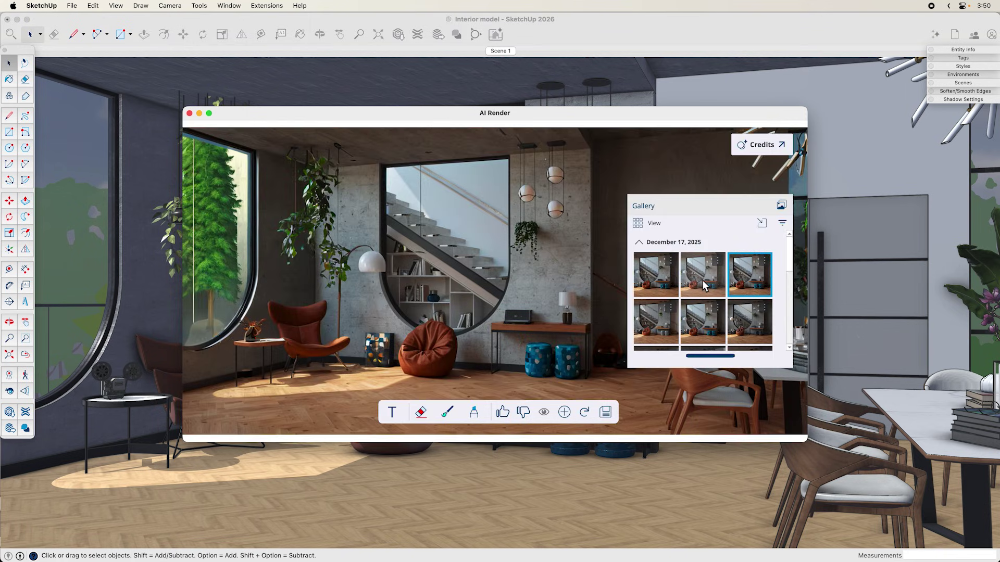
# - Compare the tree-window render versions, show the top-middle earlier render, and collapse the gallery
pyautogui.click(703, 281)
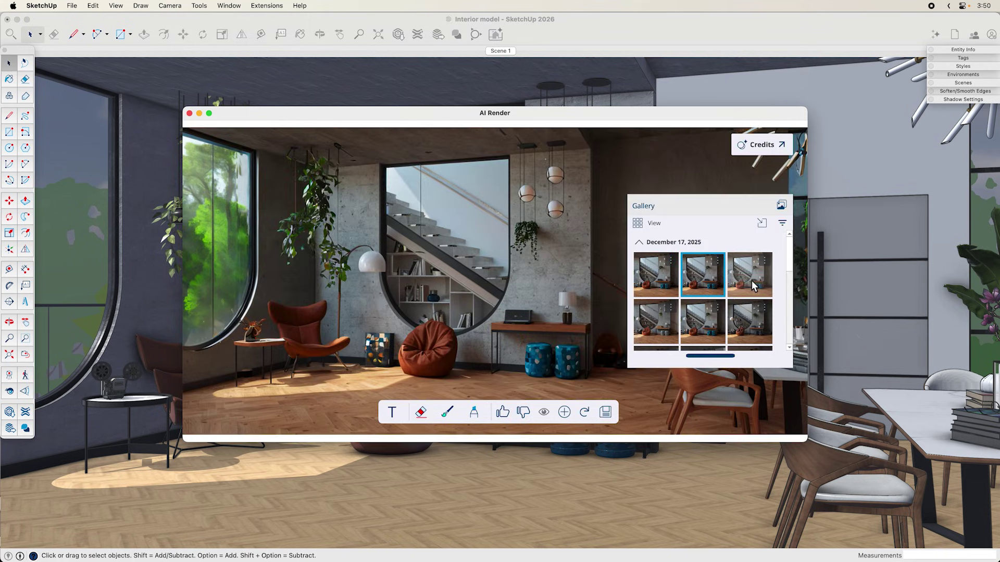
pyautogui.click(751, 281)
pyautogui.click(712, 278)
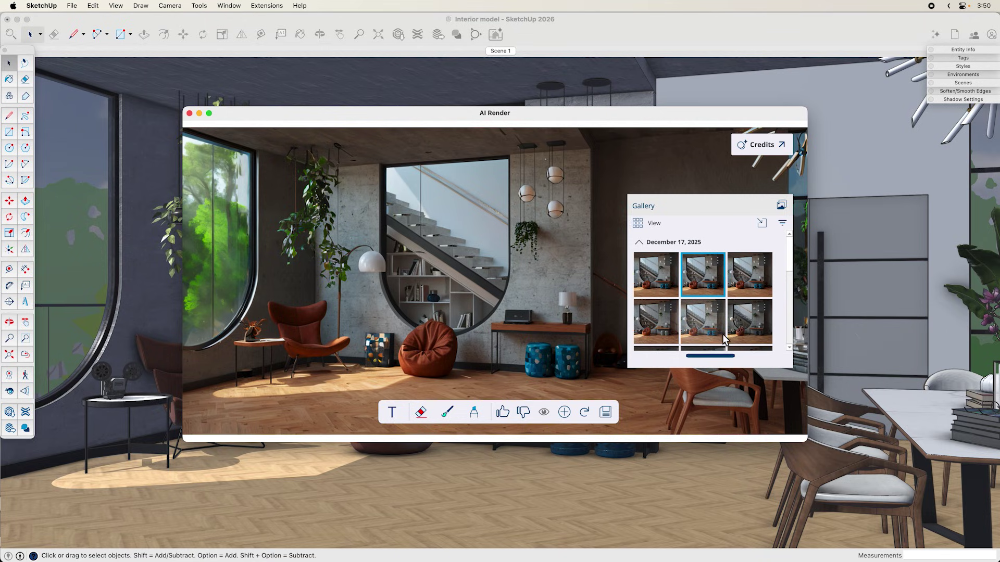
pyautogui.click(707, 328)
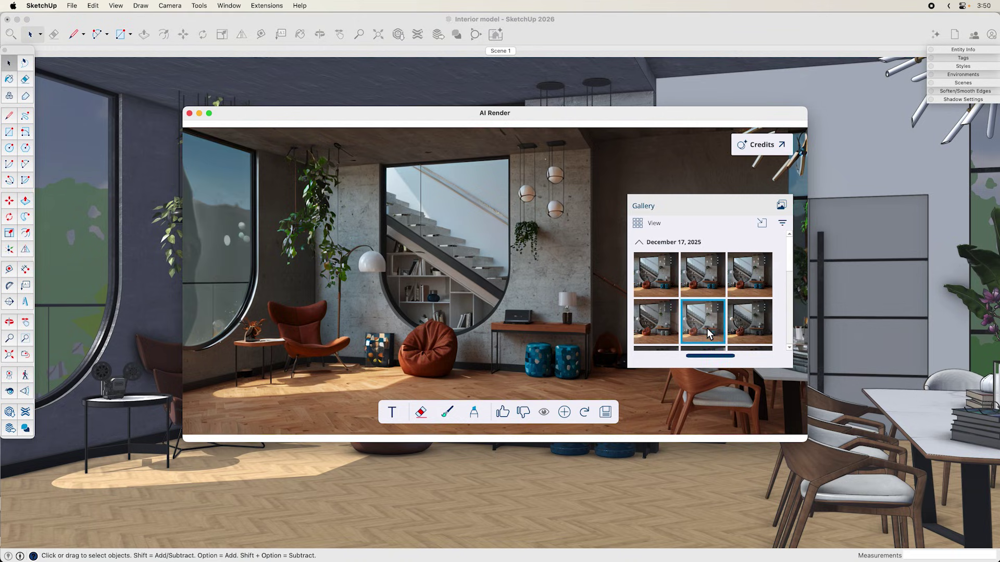
pyautogui.click(703, 274)
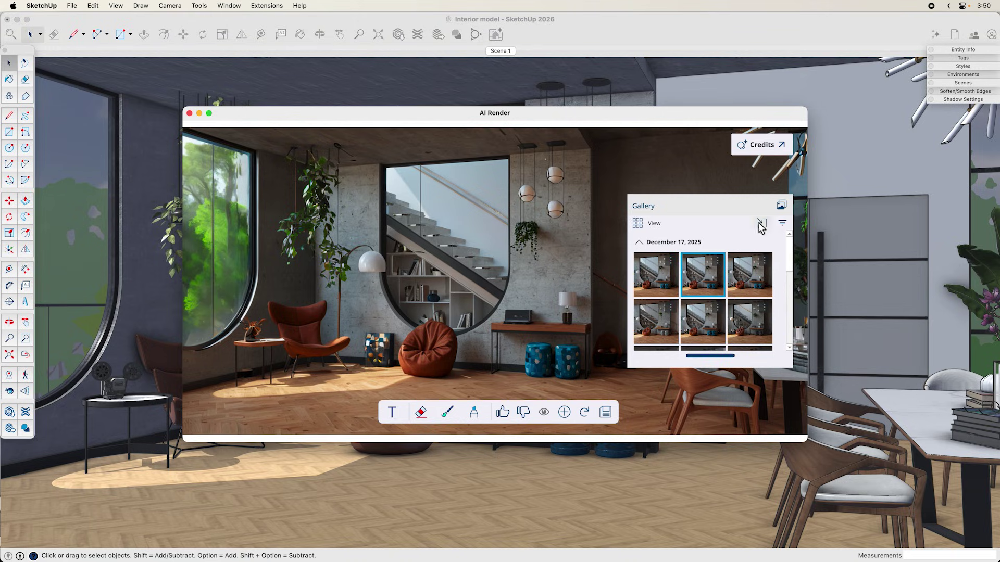
pyautogui.click(781, 205)
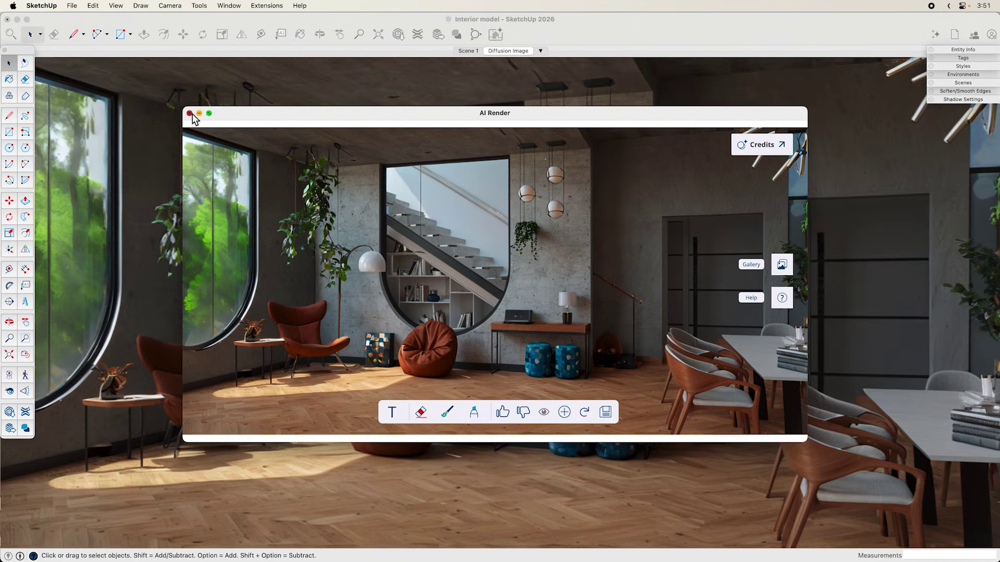
# - Close the AI render and compare the Scene 1 and Diffusion Image scenes
pyautogui.click(190, 114)
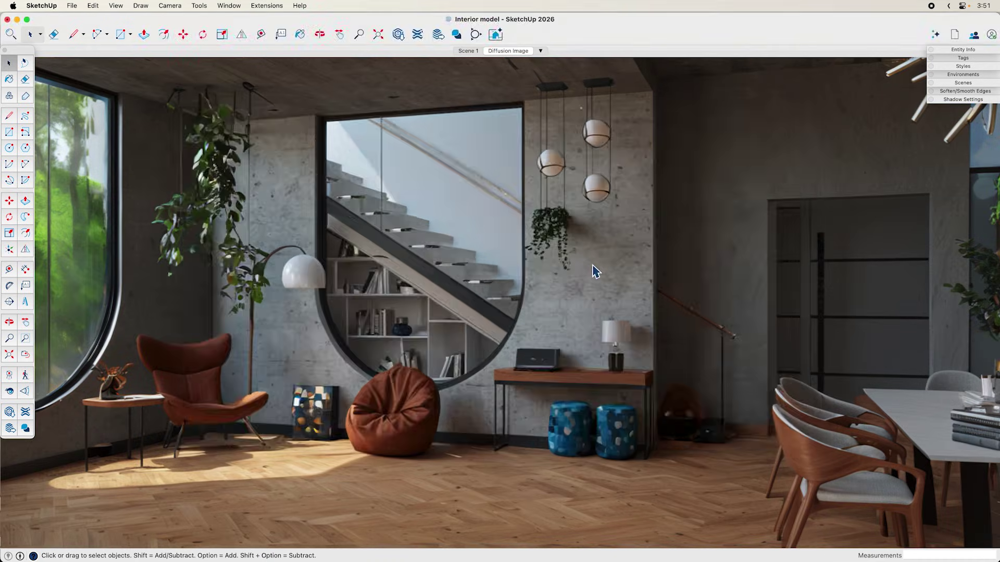
pyautogui.click(468, 52)
pyautogui.click(509, 52)
pyautogui.click(468, 50)
pyautogui.click(519, 50)
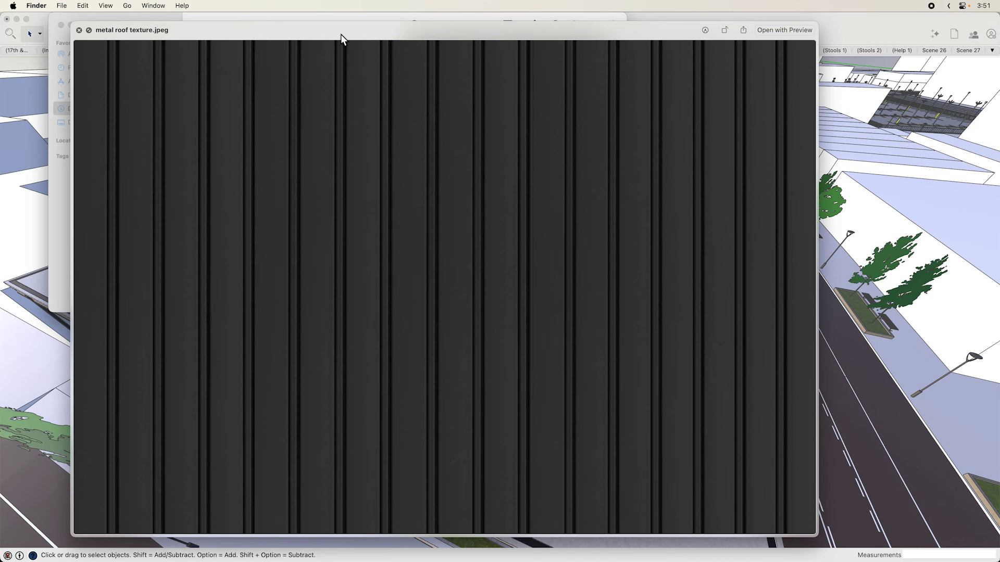
# - Texture the canopy roof with 'metal roof texture' at 3 by 2 feet and open that material for editing
pyautogui.moveTo(345, 36); pyautogui.dragTo(353, 38)
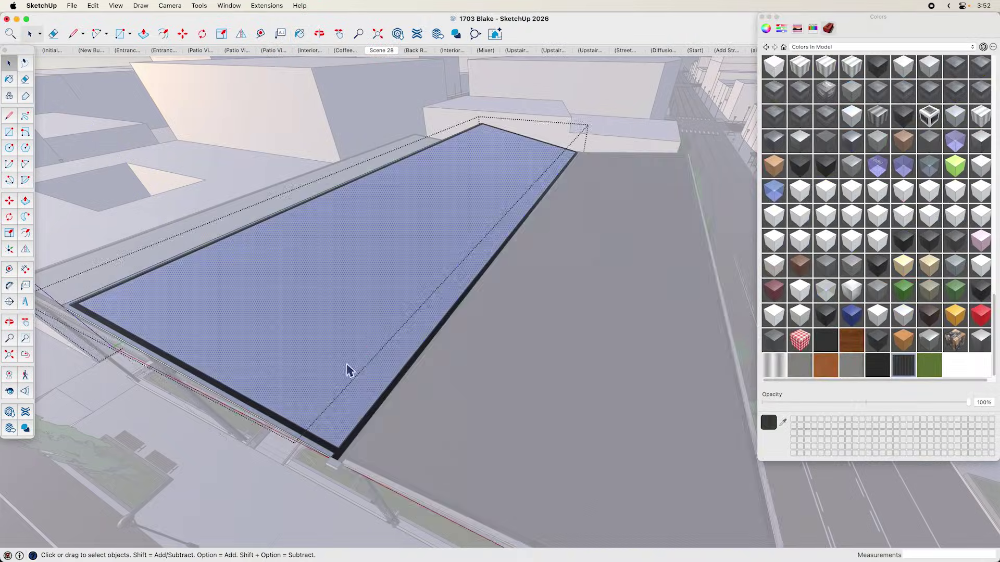
pyautogui.moveTo(348, 371); pyautogui.dragTo(289, 297, button='middle')
pyautogui.scroll(-5, 425, 351)
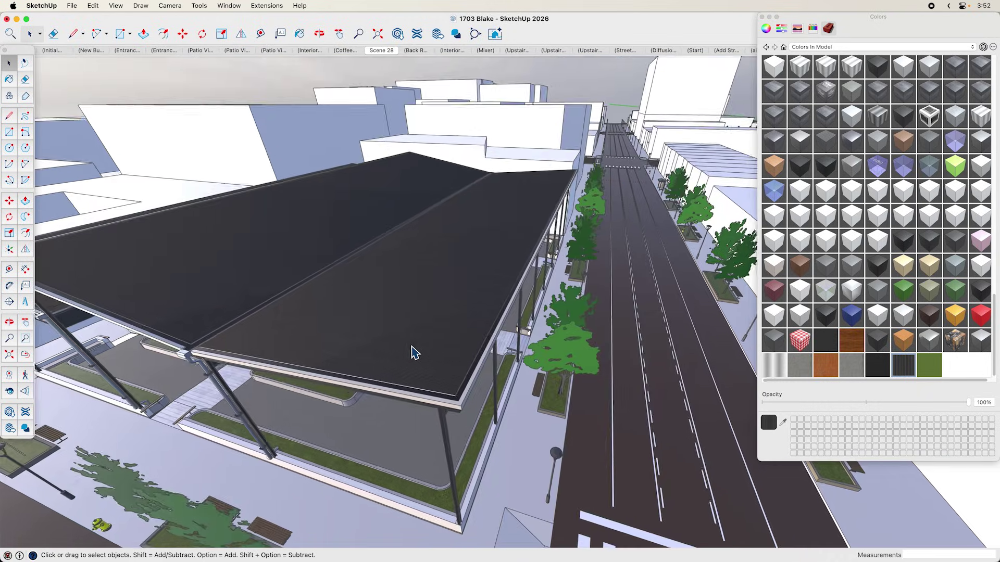
pyautogui.scroll(2, 414, 353)
pyautogui.scroll(4, 409, 358)
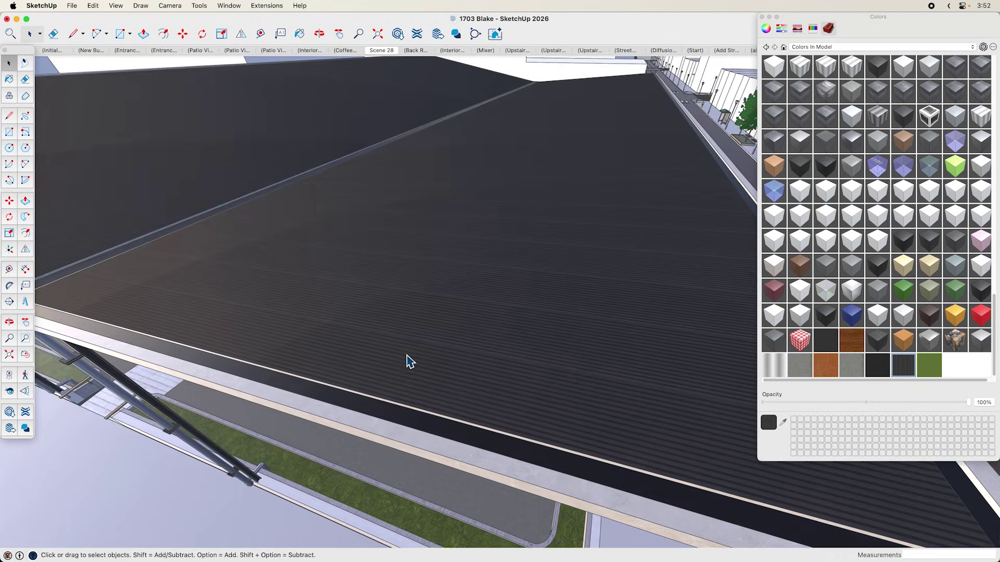
pyautogui.scroll(2, 407, 357)
pyautogui.scroll(2, 405, 360)
pyautogui.moveTo(400, 362)
pyautogui.mouseDown(button='middle')
pyautogui.moveTo(317, 389)
pyautogui.moveTo(301, 405)
pyautogui.moveTo(317, 390)
pyautogui.moveTo(342, 388)
pyautogui.moveTo(357, 408)
pyautogui.moveTo(447, 389)
pyautogui.moveTo(402, 377)
pyautogui.moveTo(402, 362)
pyautogui.moveTo(393, 369)
pyautogui.moveTo(402, 386)
pyautogui.moveTo(416, 383)
pyautogui.moveTo(377, 380)
pyautogui.moveTo(435, 364)
pyautogui.moveTo(431, 375)
pyautogui.mouseUp(button='middle')
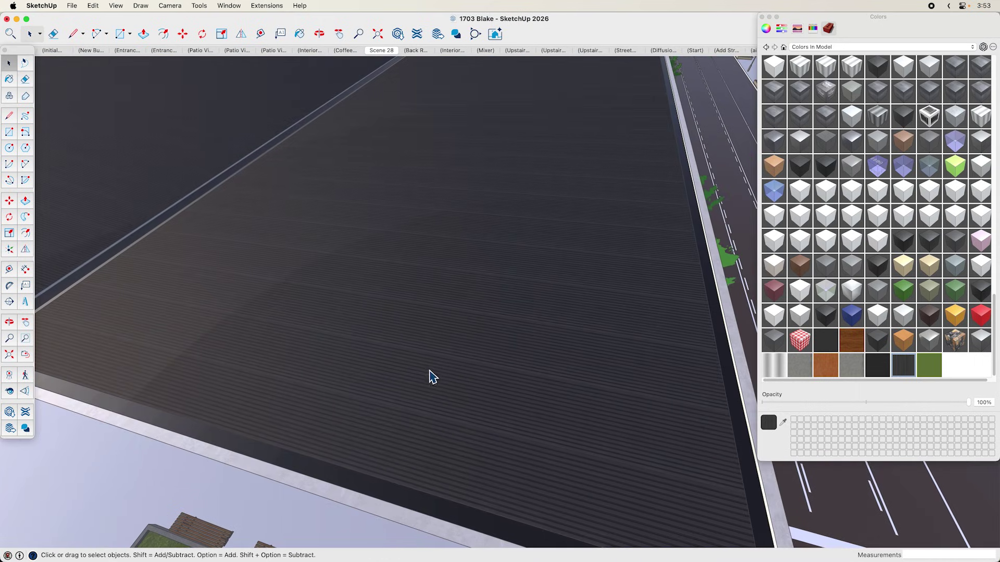
pyautogui.doubleClick(904, 373)
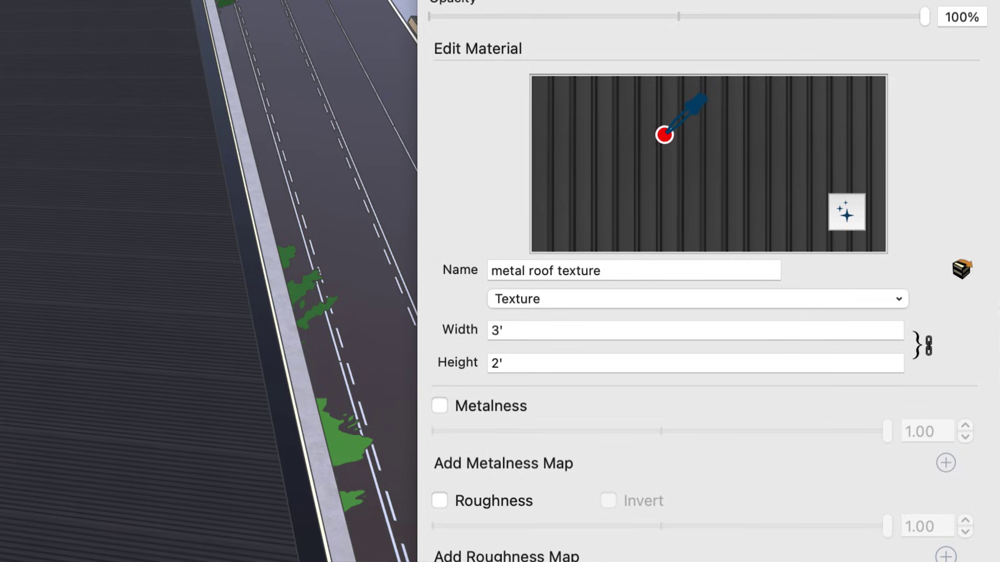
# - Generate AI metalness, roughness, normal and ambient occlusion maps for the roof material
pyautogui.moveTo(78, 417)
pyautogui.mouseDown(button='middle')
pyautogui.moveTo(233, 316)
pyautogui.moveTo(576, 313)
pyautogui.mouseUp(button='middle')
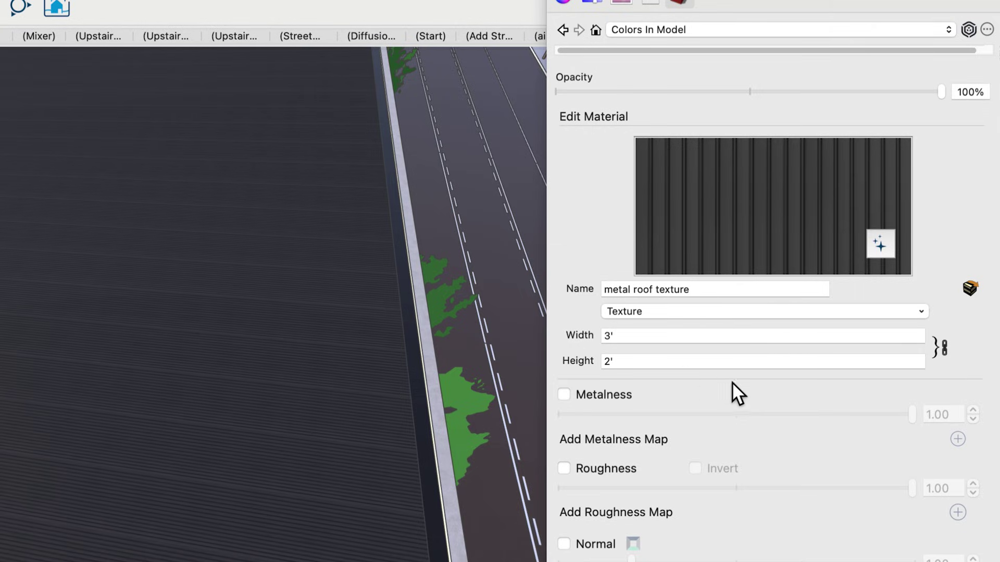
pyautogui.click(881, 244)
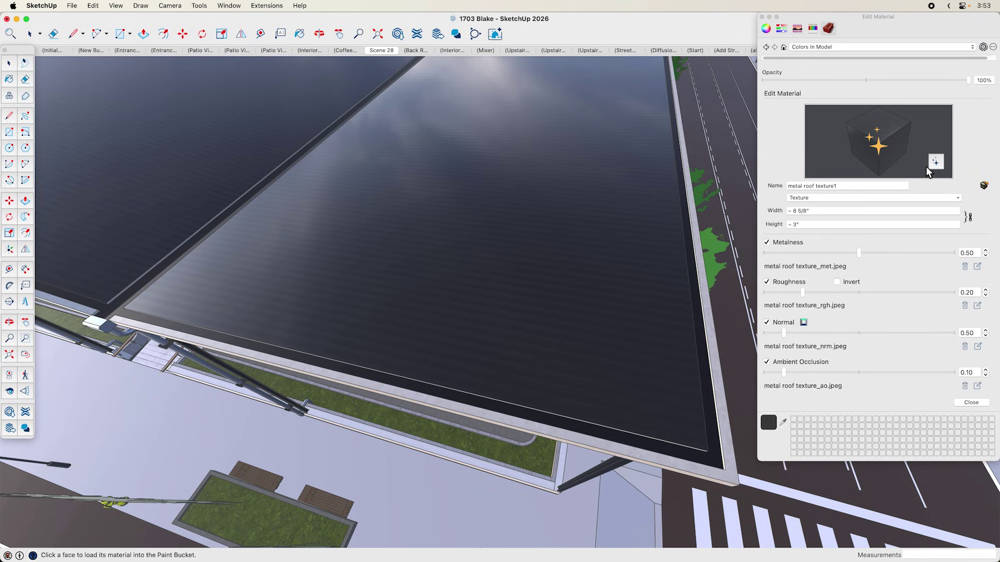
pyautogui.scroll(5, 420, 307)
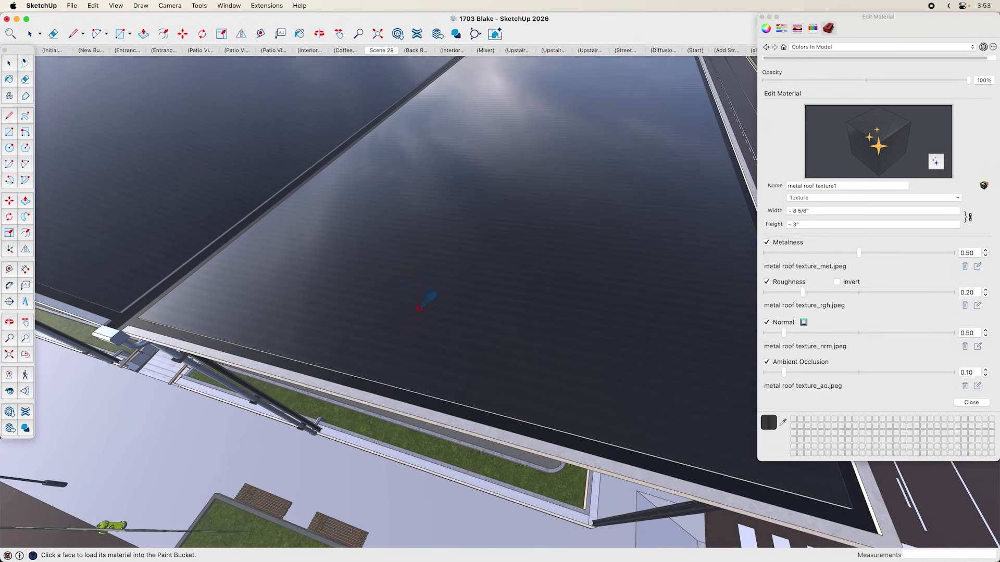
pyautogui.scroll(-5, 328, 324)
# - Raise the roof material's metalness, roughness and normal relief
pyautogui.moveTo(524, 284); pyautogui.dragTo(609, 282, button='middle')
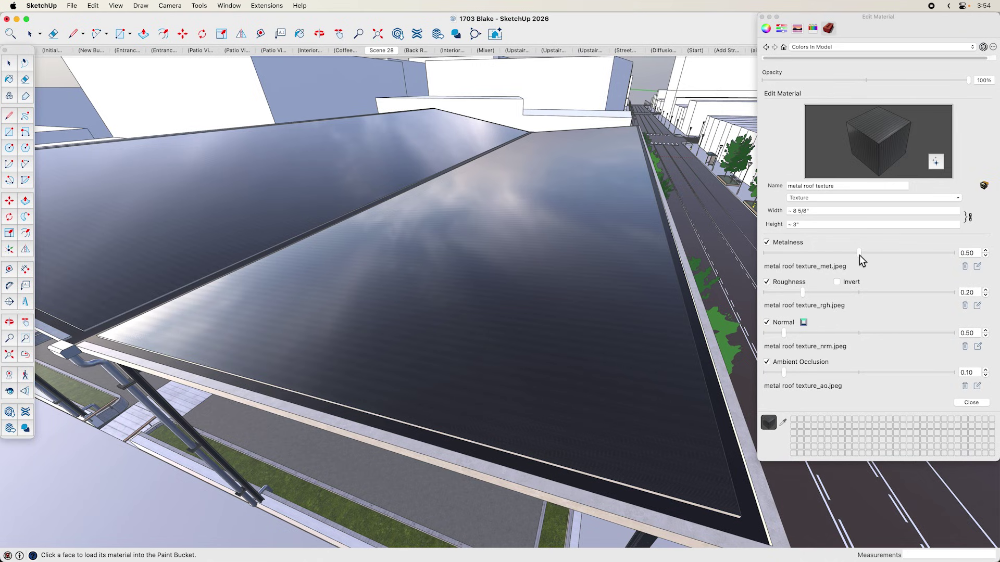
pyautogui.moveTo(860, 254); pyautogui.dragTo(926, 256)
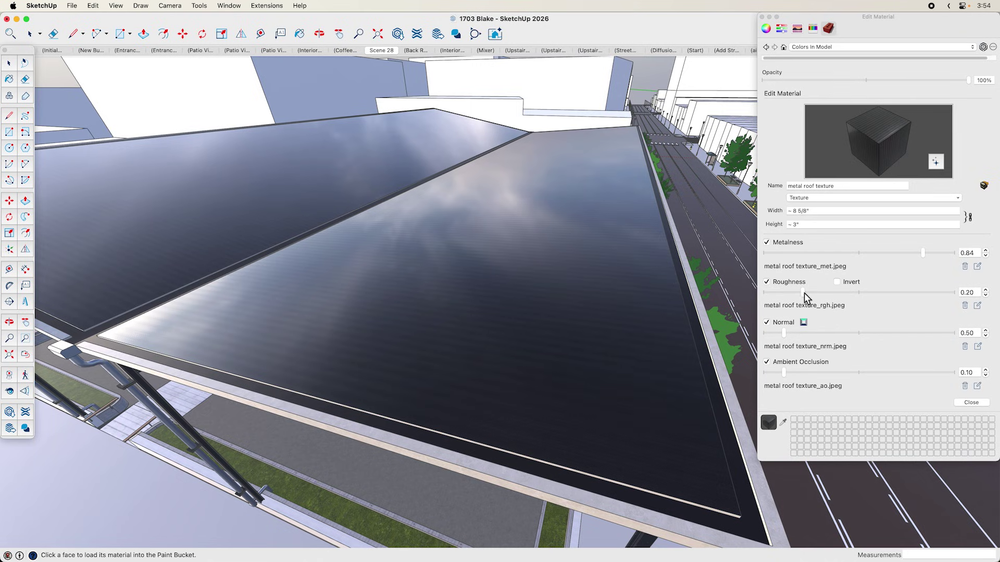
pyautogui.moveTo(890, 293); pyautogui.dragTo(936, 294)
pyautogui.moveTo(824, 338)
pyautogui.mouseDown()
pyautogui.moveTo(905, 341)
pyautogui.moveTo(896, 344)
pyautogui.mouseUp()
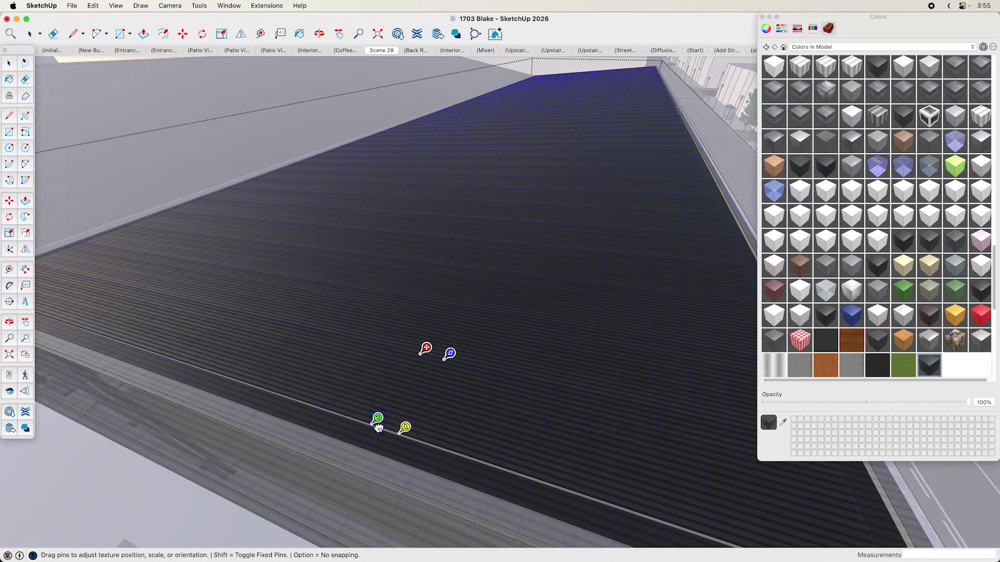
# - Rescale and realign the corrugated stripes on the roof
pyautogui.moveTo(379, 425); pyautogui.dragTo(276, 546)
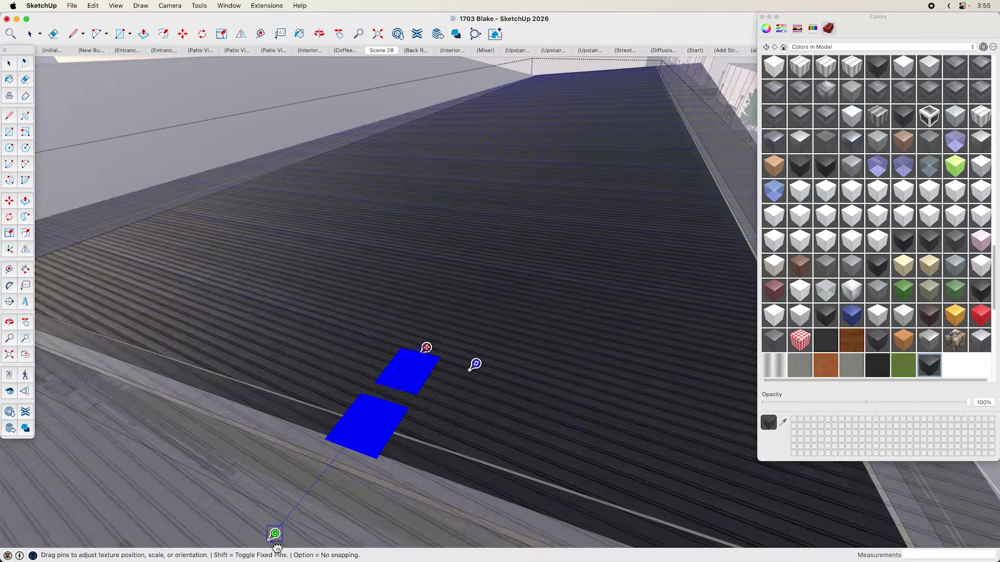
pyautogui.moveTo(276, 545); pyautogui.dragTo(200, 435, button='middle')
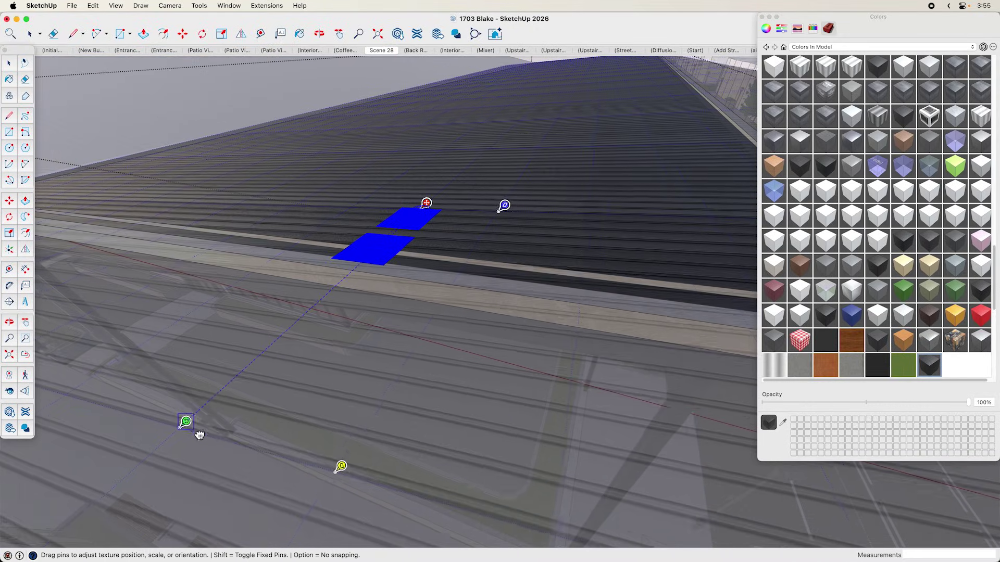
pyautogui.moveTo(199, 435); pyautogui.dragTo(144, 435)
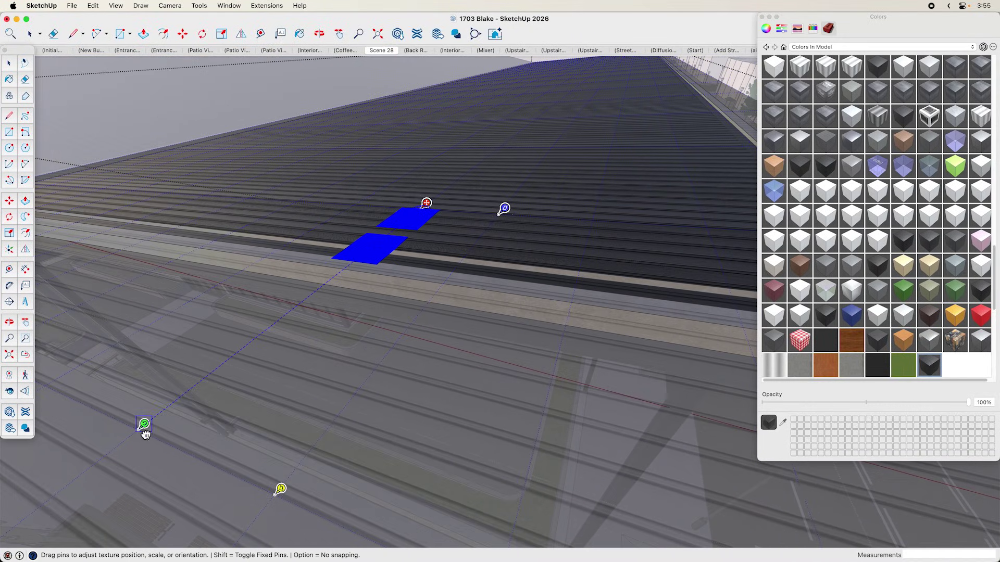
pyautogui.moveTo(141, 435)
pyautogui.mouseDown(button='middle')
pyautogui.moveTo(446, 313)
pyautogui.moveTo(409, 212)
pyautogui.moveTo(511, 315)
pyautogui.moveTo(465, 330)
pyautogui.mouseUp(button='middle')
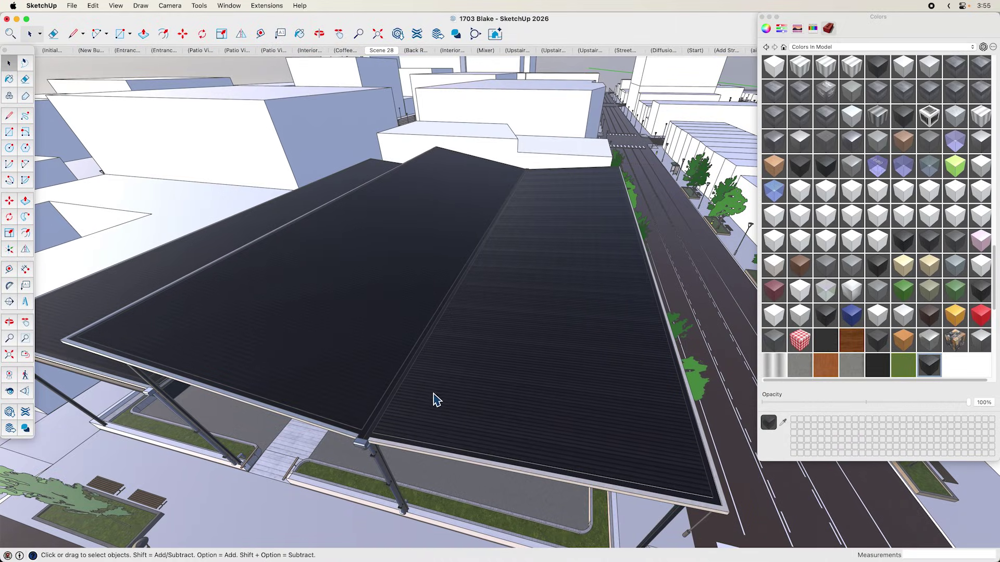
pyautogui.scroll(3, 398, 382)
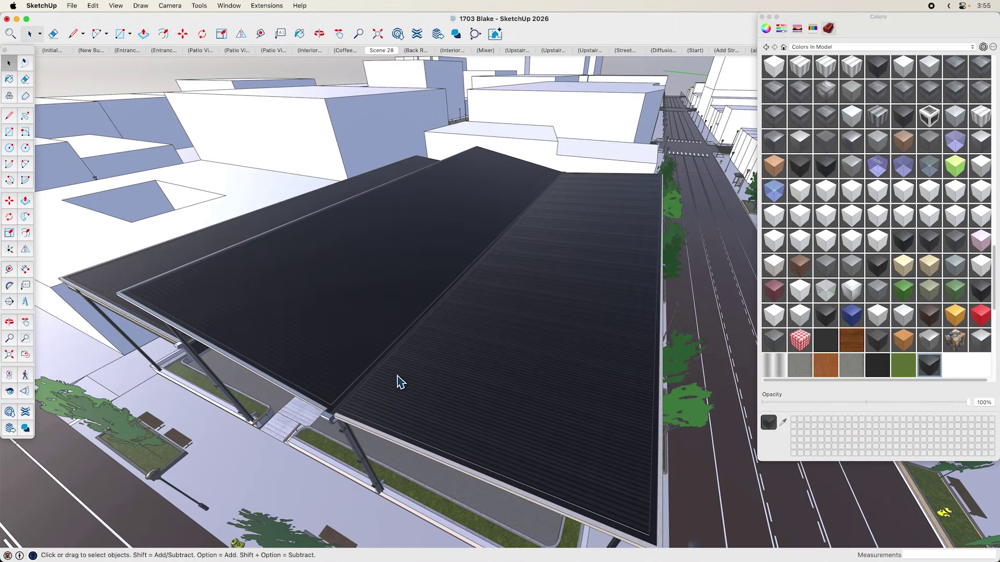
# - Paint the metal roof material onto the second roof panel group
pyautogui.doubleClick(341, 353)
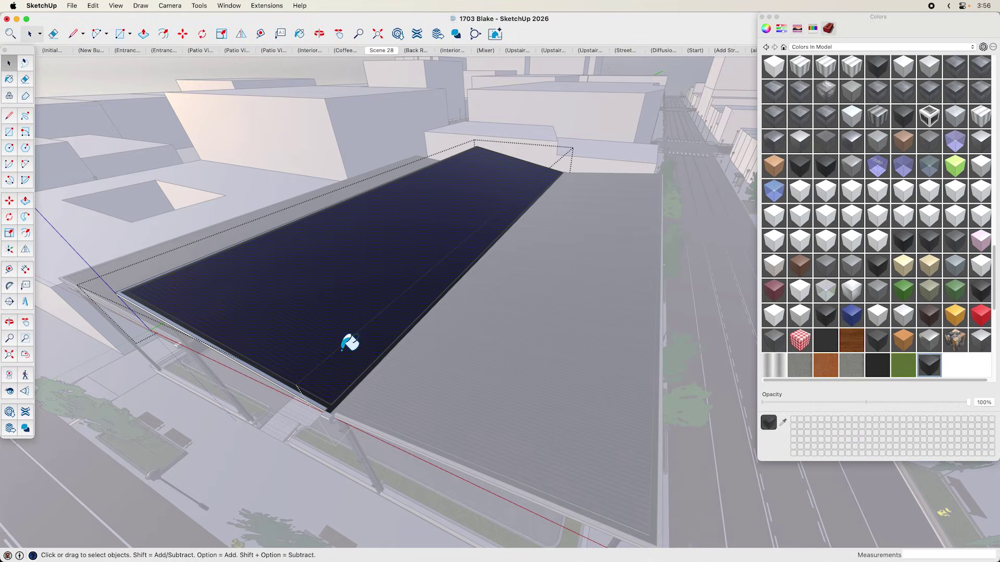
pyautogui.press('b')
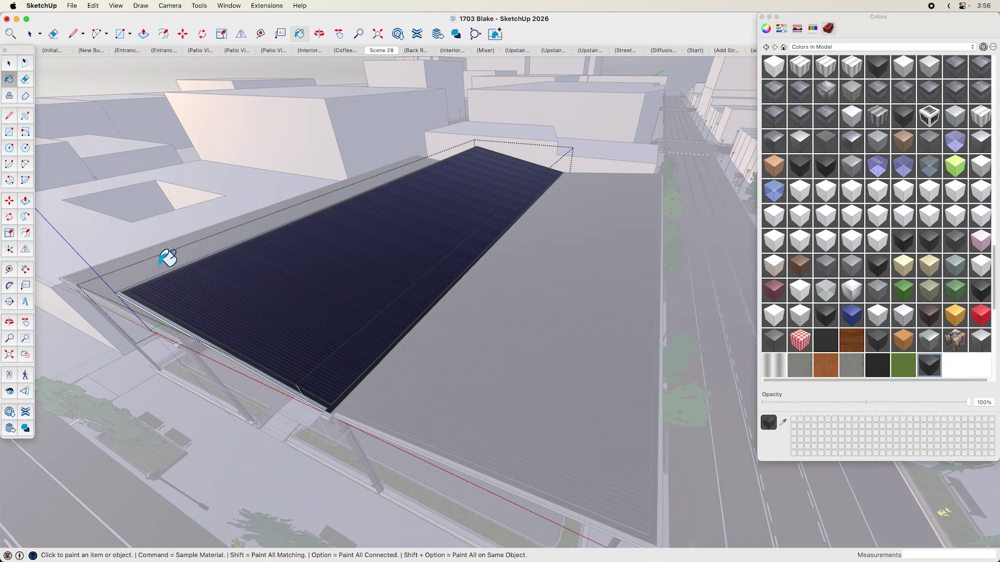
pyautogui.press('space')
pyautogui.press('Escape')
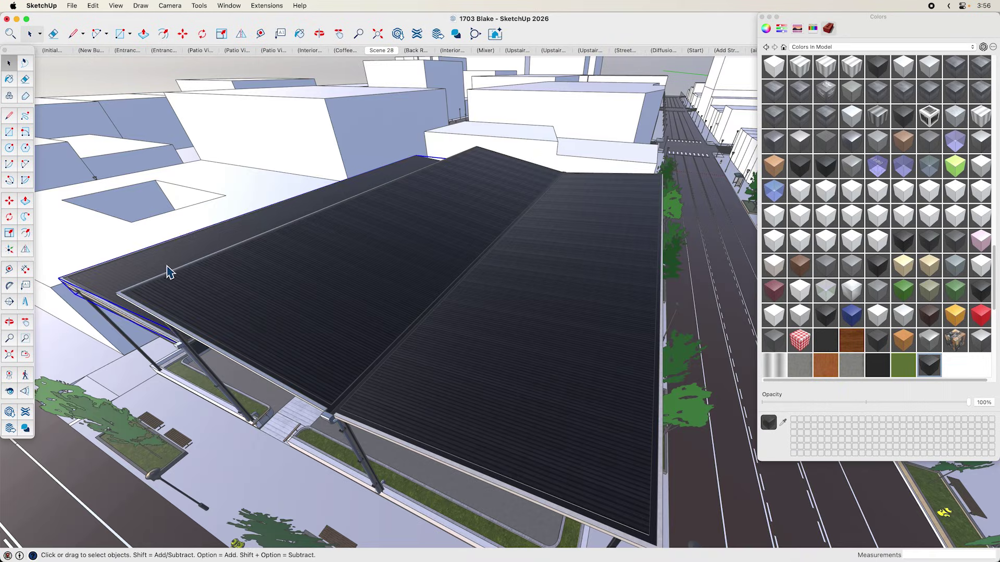
# - Paint the roof edge strip group with the same metal roof material
pyautogui.doubleClick(168, 271)
pyautogui.press('b')
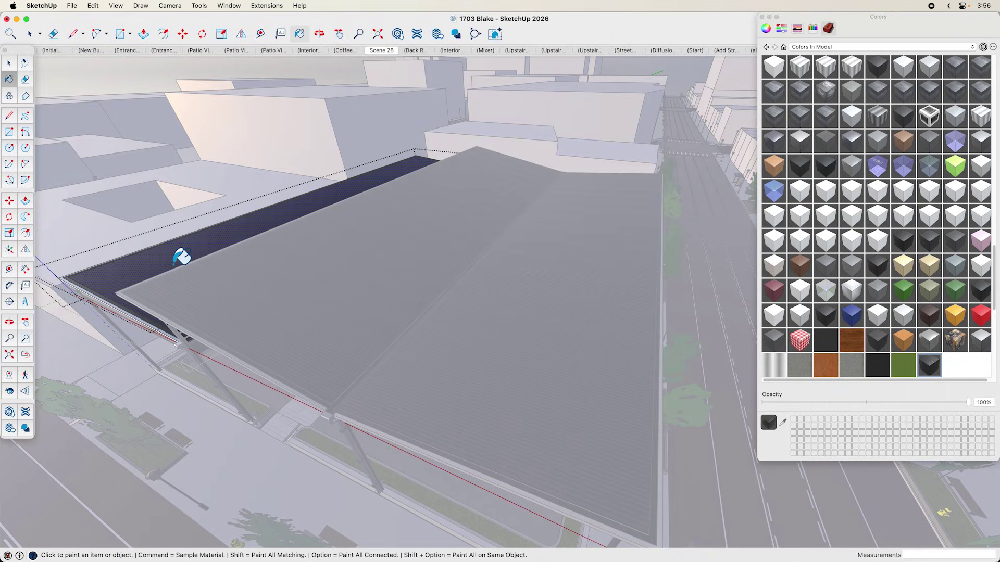
pyautogui.press('space')
pyautogui.press('Escape')
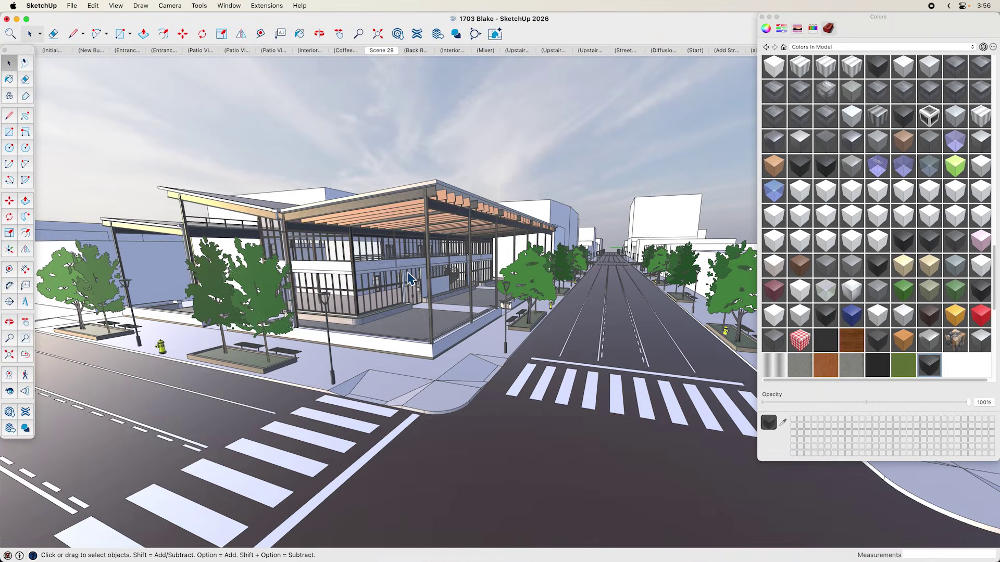
# - Close the Colors panel and dismiss the bench_client.jpeg reference preview
pyautogui.click(763, 17)
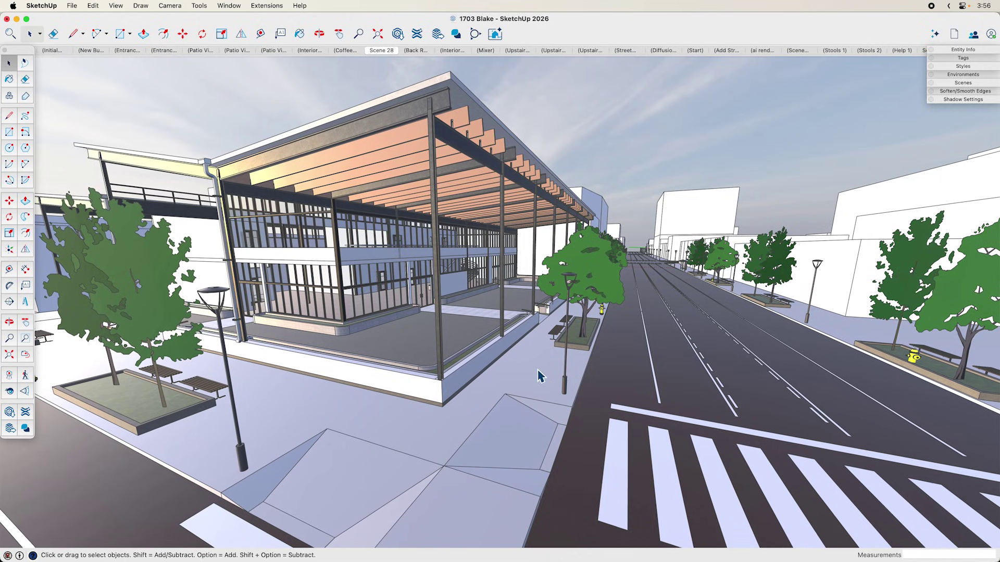
pyautogui.scroll(3, 544, 380)
pyautogui.scroll(3, 540, 376)
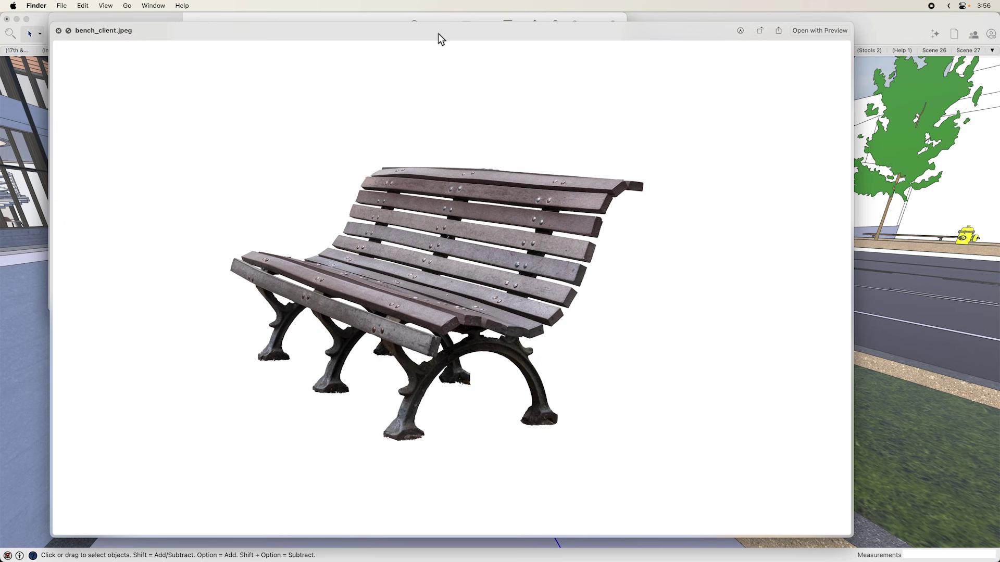
pyautogui.press('space')
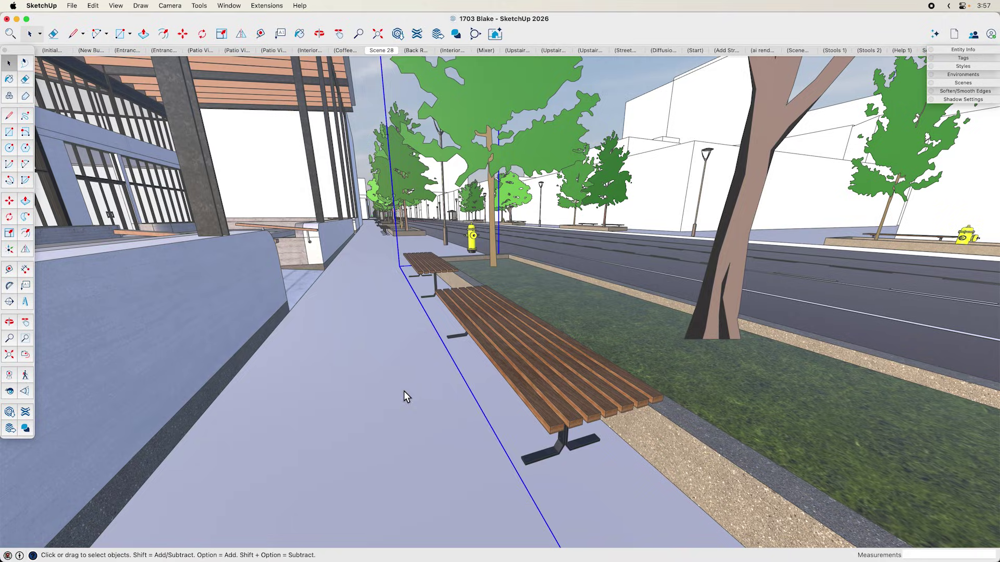
# - Image-search 3D Warehouse for a similar bench and load bench 08 into the model
pyautogui.click(398, 34)
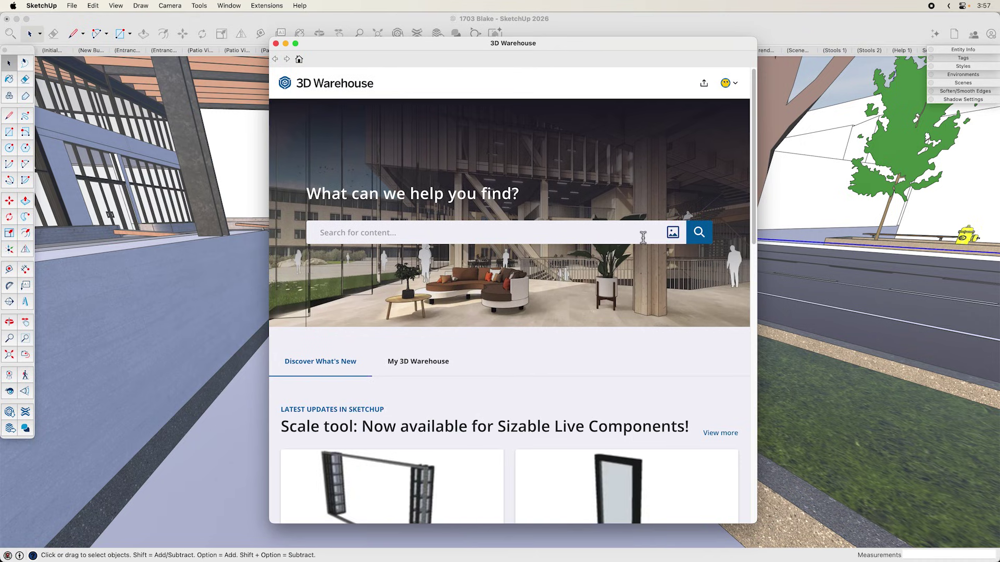
pyautogui.click(674, 233)
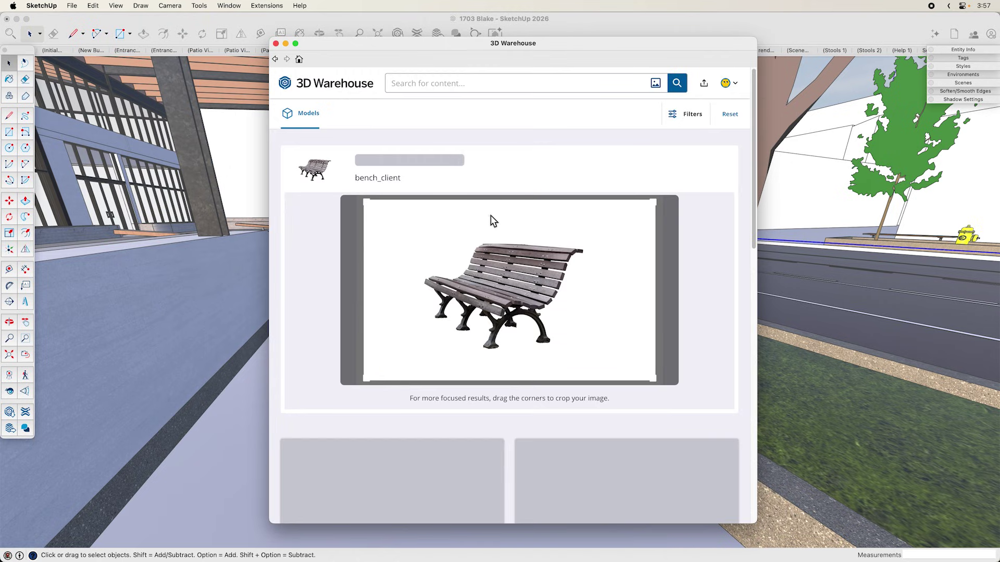
pyautogui.scroll(-5, 754, 132)
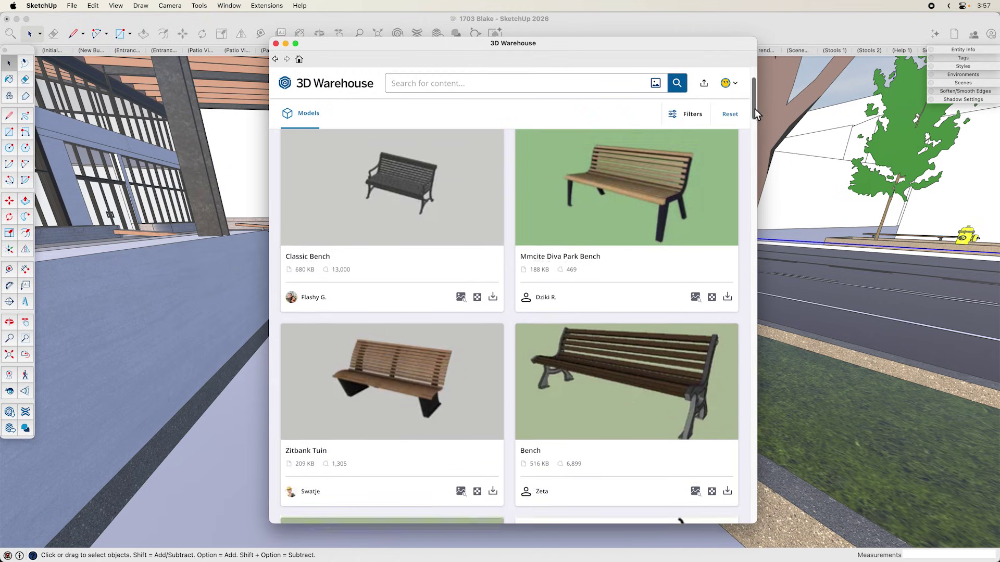
pyautogui.moveTo(755, 120); pyautogui.dragTo(761, 152)
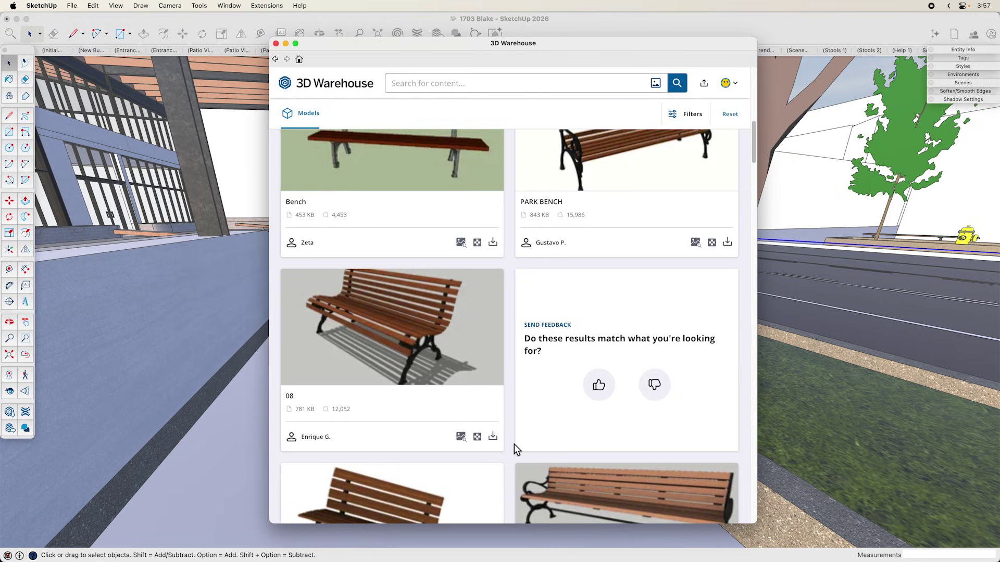
pyautogui.click(493, 438)
pyautogui.click(517, 207)
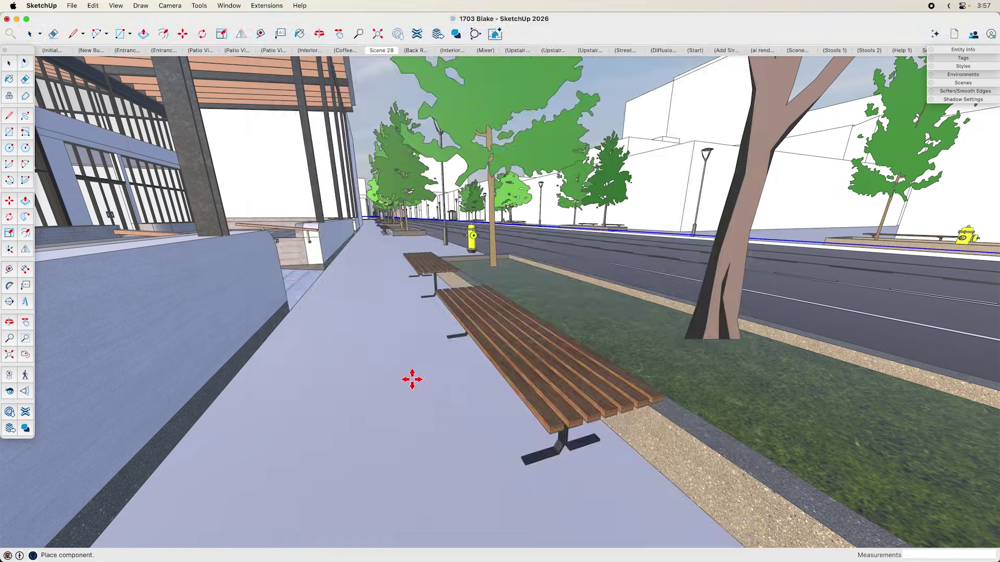
# - Place the park bench on the sidewalk, rotated 90° along the street, and orbit to check it
pyautogui.click(411, 380)
pyautogui.scroll(3, 421, 312)
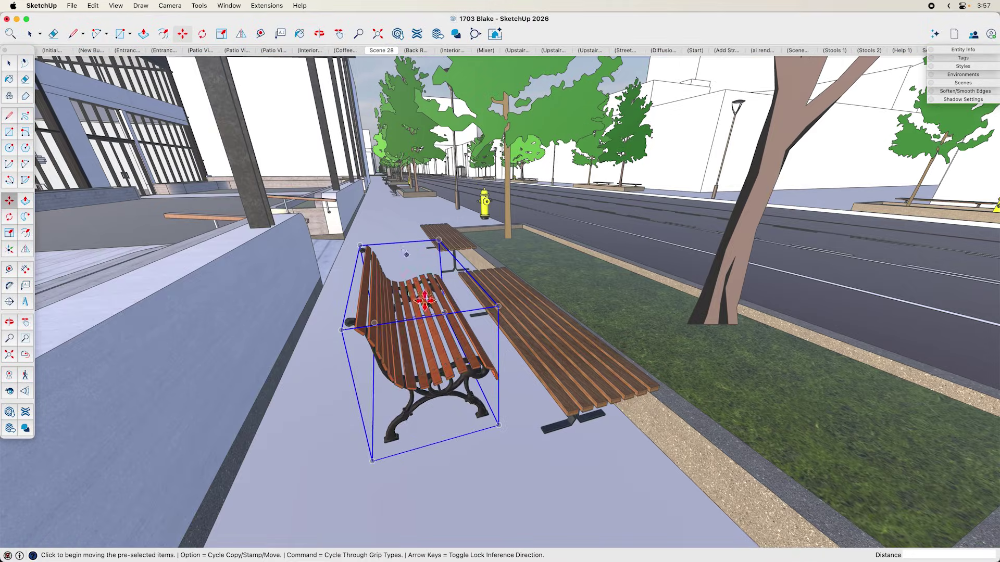
pyautogui.click(403, 248)
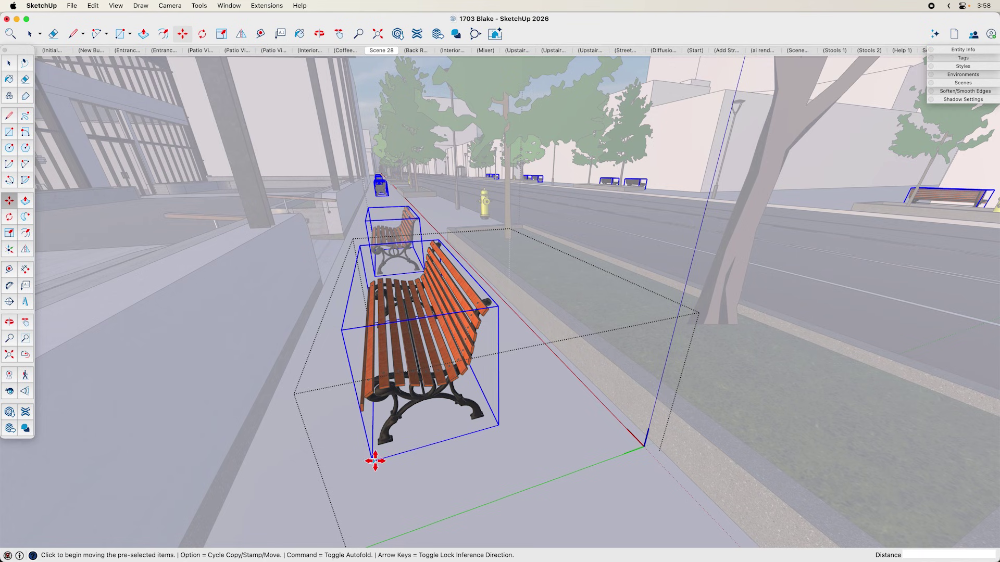
pyautogui.click(376, 462)
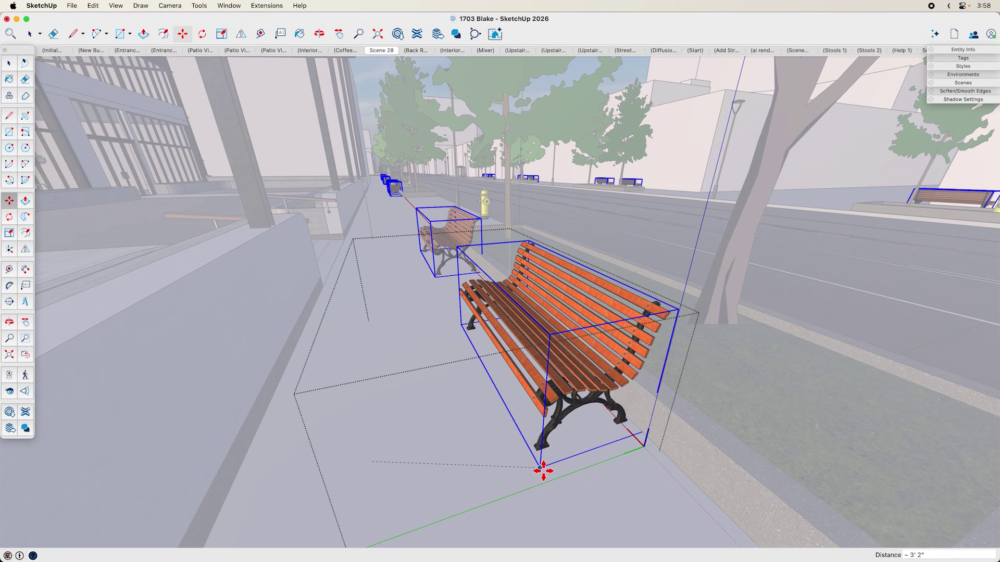
pyautogui.click(533, 429)
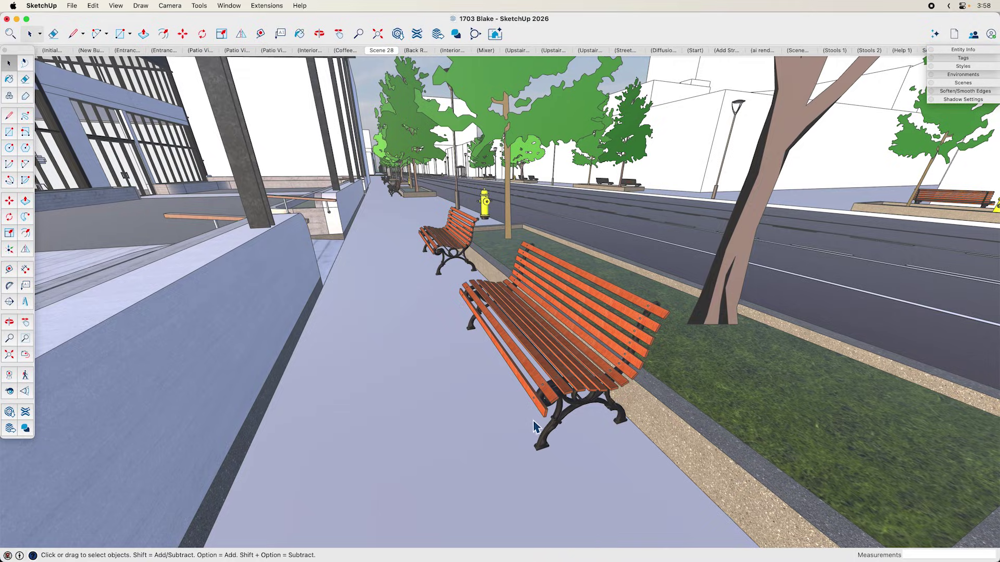
pyautogui.moveTo(536, 423)
pyautogui.mouseDown(button='middle')
pyautogui.moveTo(574, 405)
pyautogui.moveTo(500, 390)
pyautogui.moveTo(617, 461)
pyautogui.moveTo(721, 468)
pyautogui.moveTo(641, 460)
pyautogui.moveTo(574, 415)
pyautogui.moveTo(516, 403)
pyautogui.moveTo(493, 417)
pyautogui.mouseUp(button='middle')
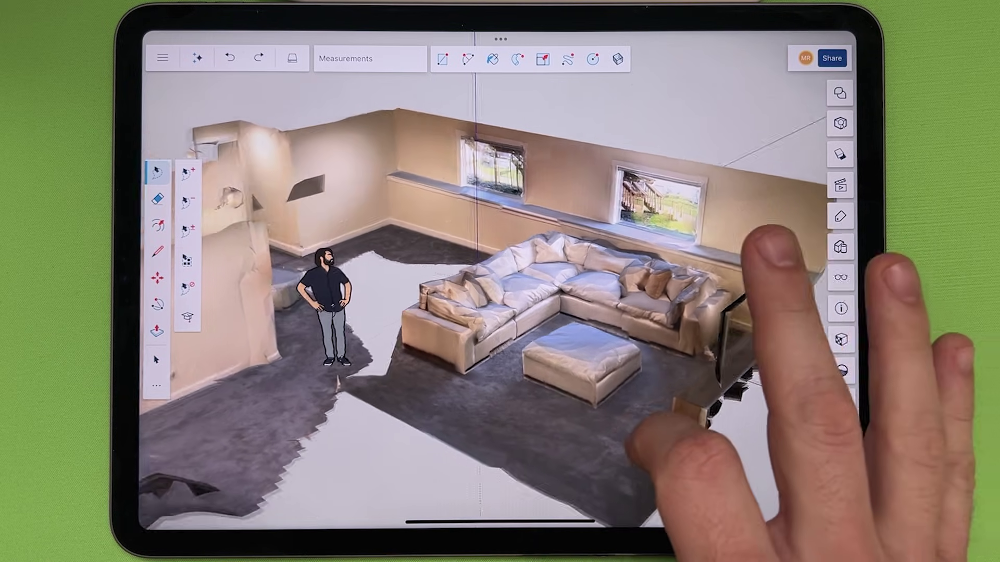
# - Orbit the basement scan to show more back wall, then open the Tags panel
pyautogui.moveTo(670, 424)
pyautogui.mouseDown(button='middle')
pyautogui.moveTo(580, 268)
pyautogui.moveTo(547, 289)
pyautogui.moveTo(664, 227)
pyautogui.moveTo(748, 156)
pyautogui.moveTo(625, 189)
pyautogui.moveTo(502, 190)
pyautogui.moveTo(478, 203)
pyautogui.moveTo(546, 179)
pyautogui.moveTo(792, 145)
pyautogui.moveTo(759, 179)
pyautogui.moveTo(813, 172)
pyautogui.moveTo(659, 101)
pyautogui.moveTo(714, 112)
pyautogui.moveTo(656, 94)
pyautogui.mouseUp(button='middle')
pyautogui.moveTo(563, 297); pyautogui.dragTo(601, 293, button='middle')
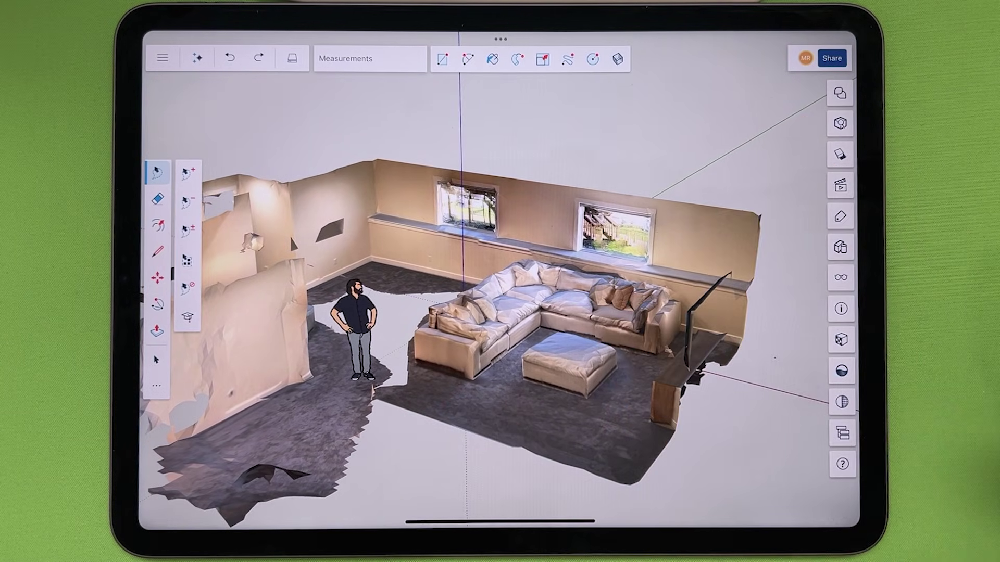
pyautogui.click(840, 216)
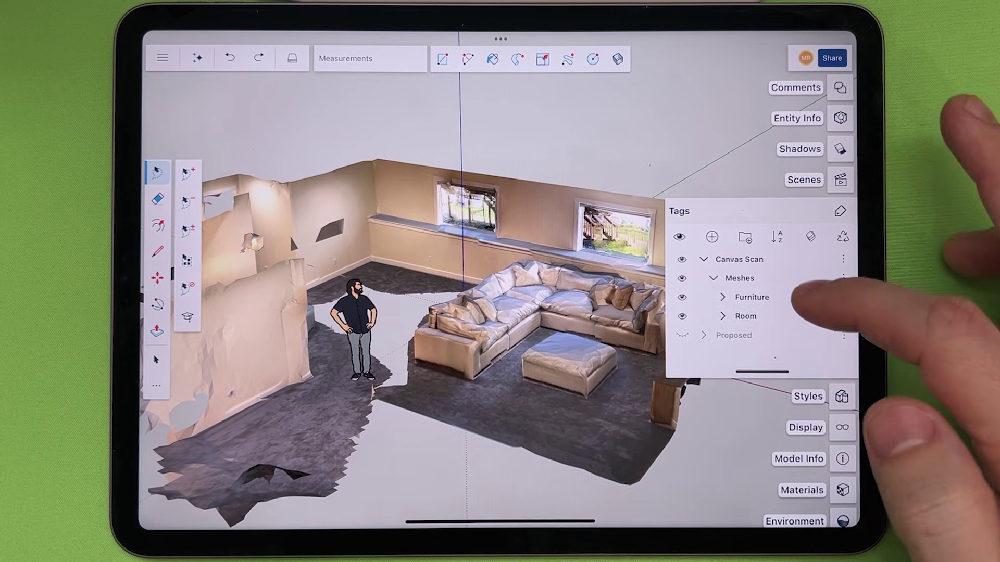
pyautogui.moveTo(796, 298); pyautogui.dragTo(798, 258)
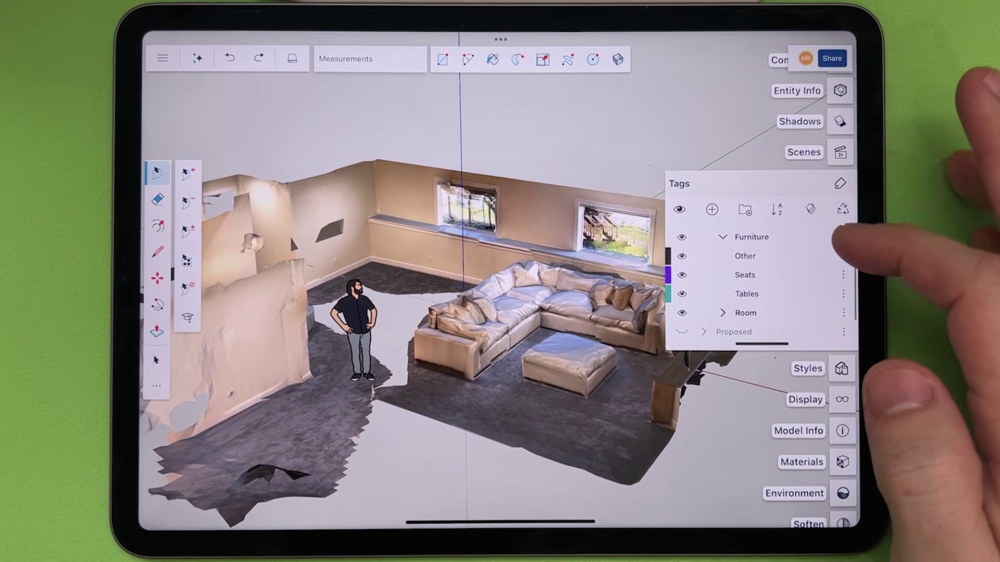
# - Hide and re-show the Seats, Floors and Walls tags
pyautogui.click(681, 275)
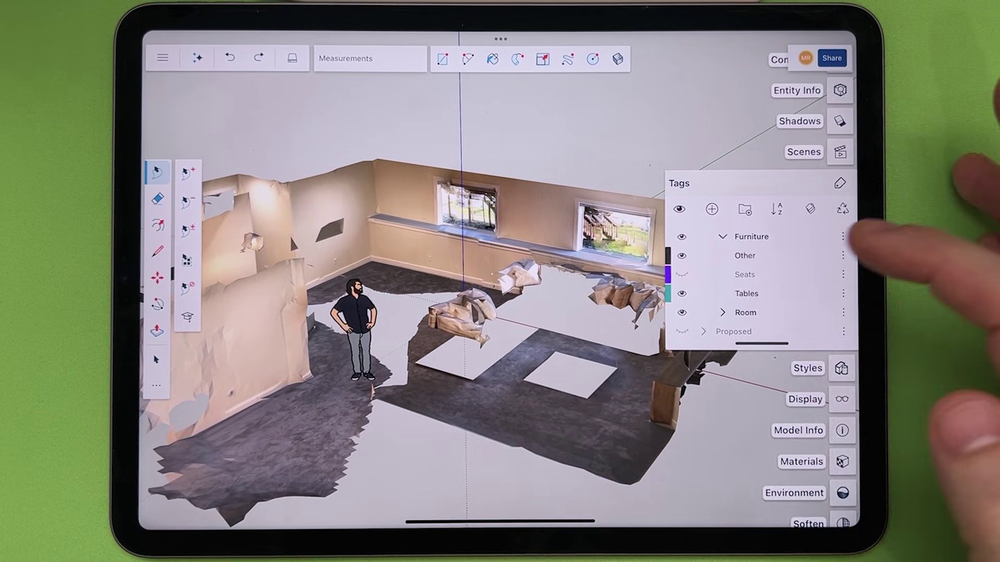
pyautogui.click(681, 275)
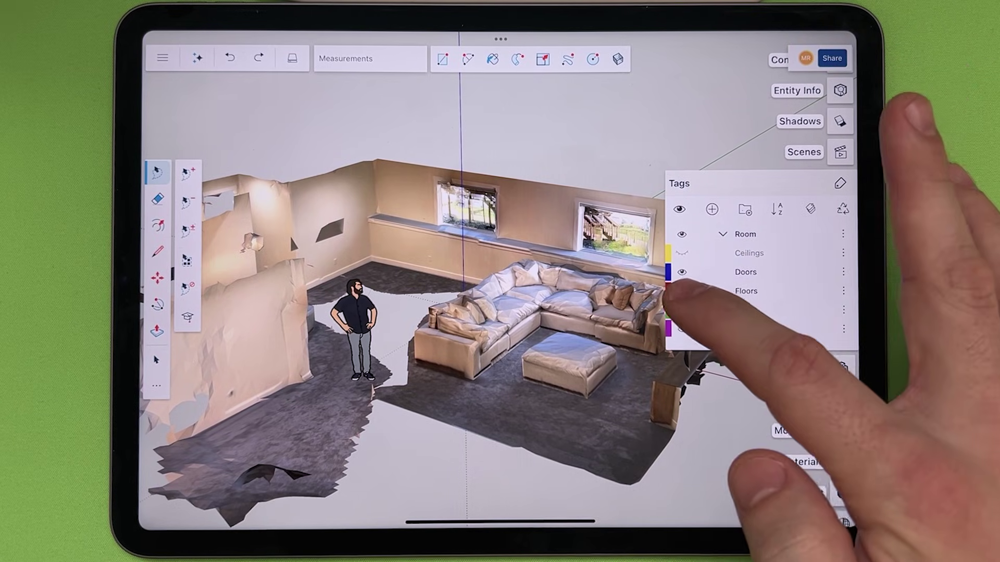
pyautogui.click(681, 291)
pyautogui.click(682, 290)
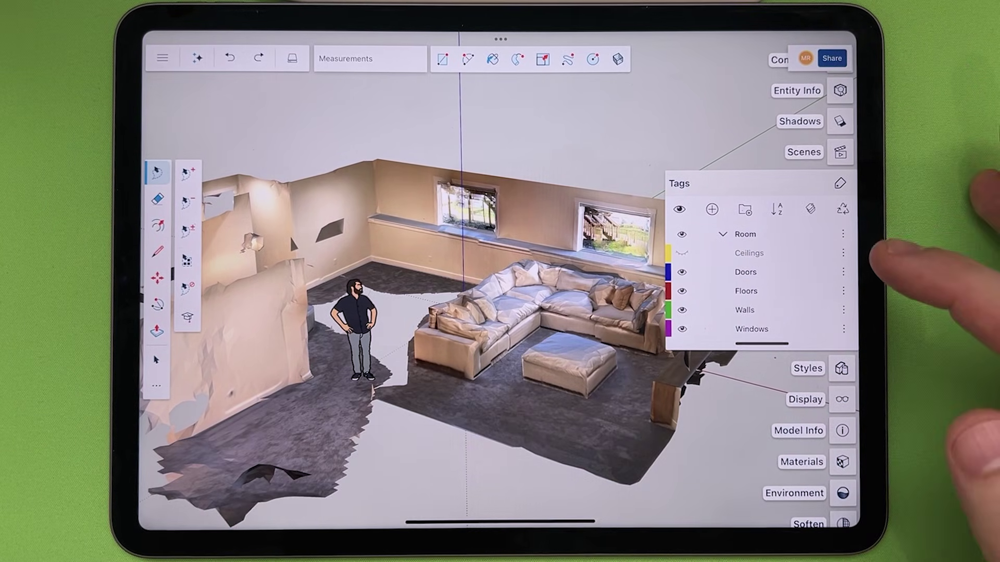
pyautogui.click(681, 310)
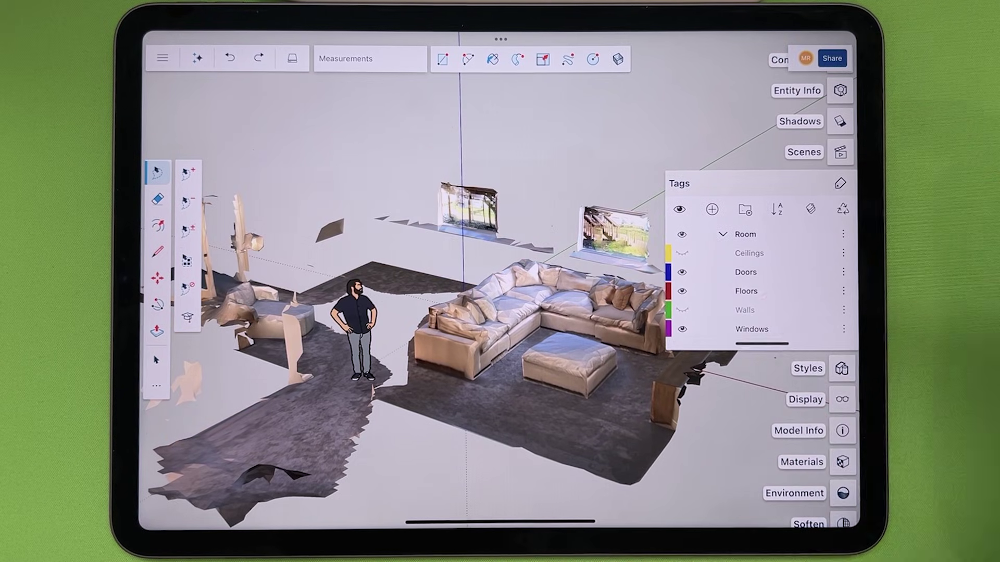
pyautogui.click(681, 310)
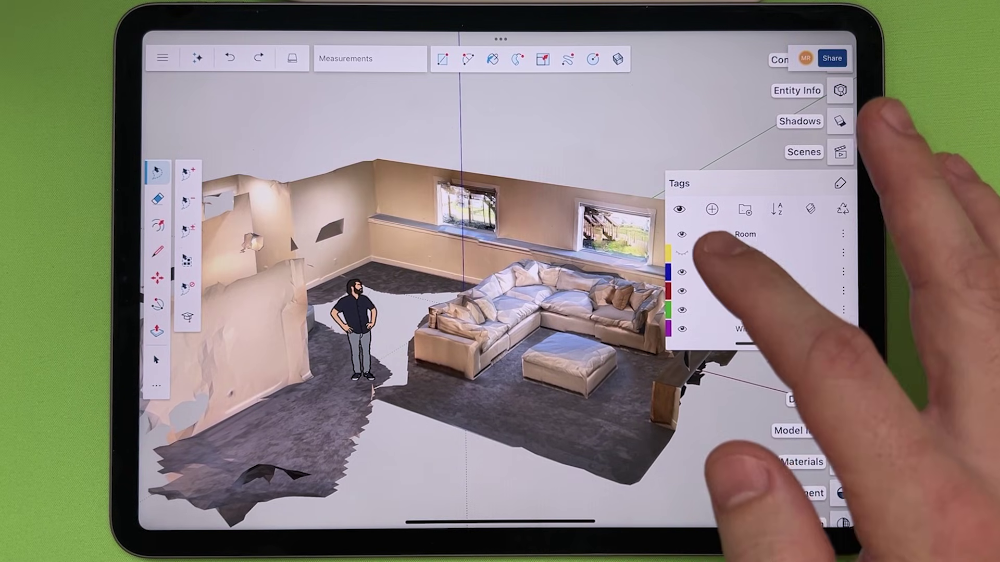
# - Select then deselect the room scan, collapse Canvas Scan and close the Tags panel
pyautogui.click(537, 209)
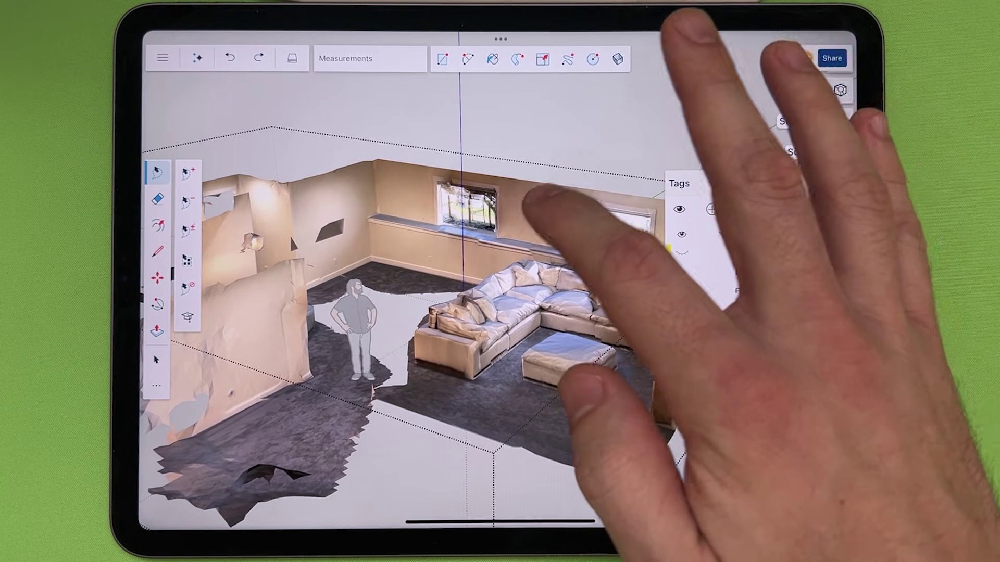
pyautogui.click(649, 129)
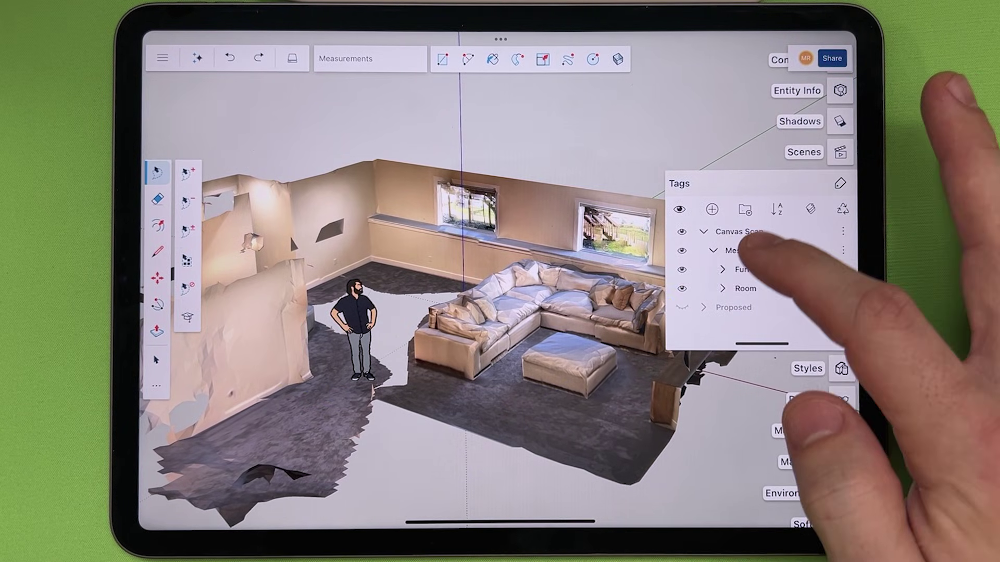
pyautogui.click(703, 231)
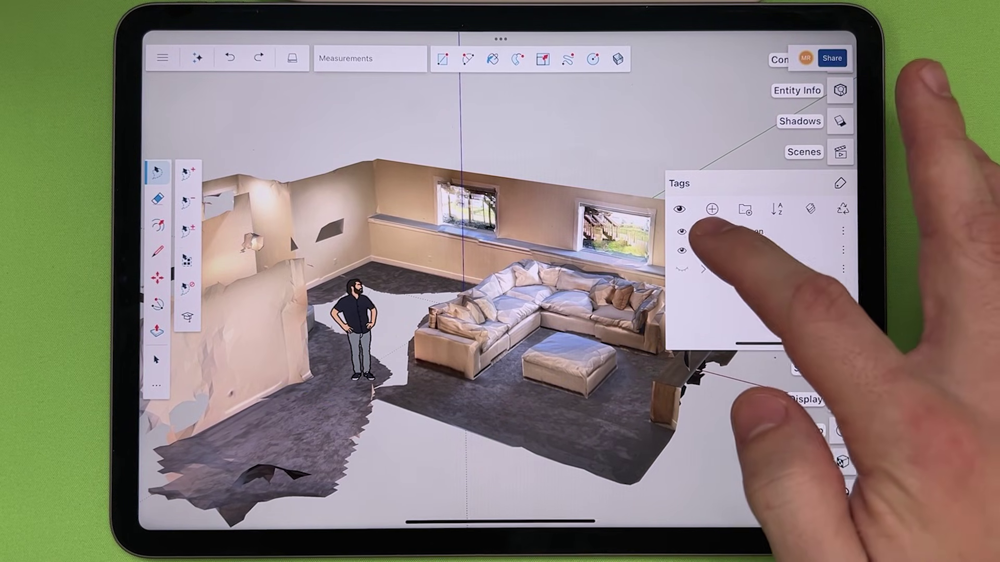
pyautogui.click(840, 182)
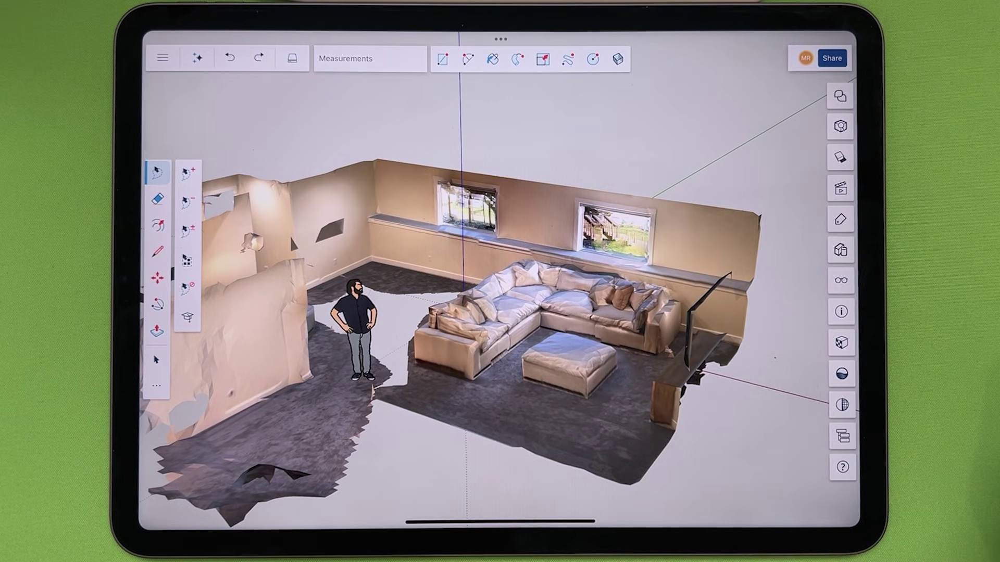
# - Close the basement scan model, answering the Model modified prompt, and create a new blank model
pyautogui.click(163, 58)
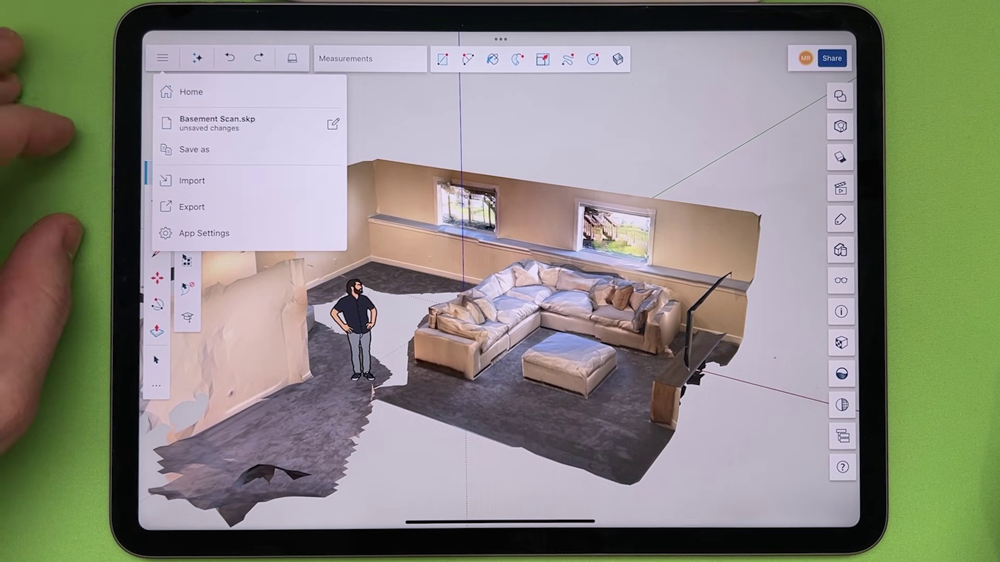
pyautogui.click(191, 91)
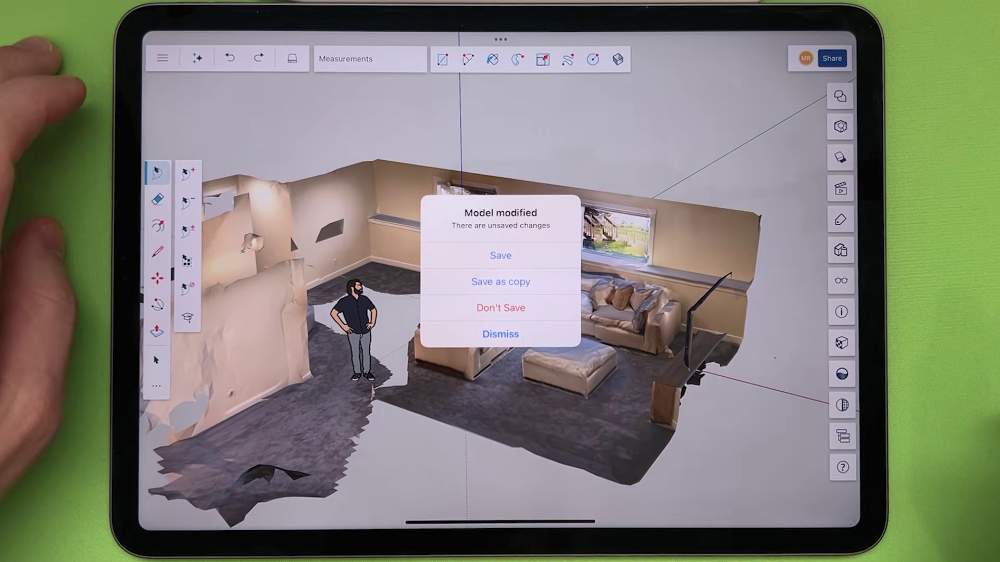
pyautogui.click(501, 255)
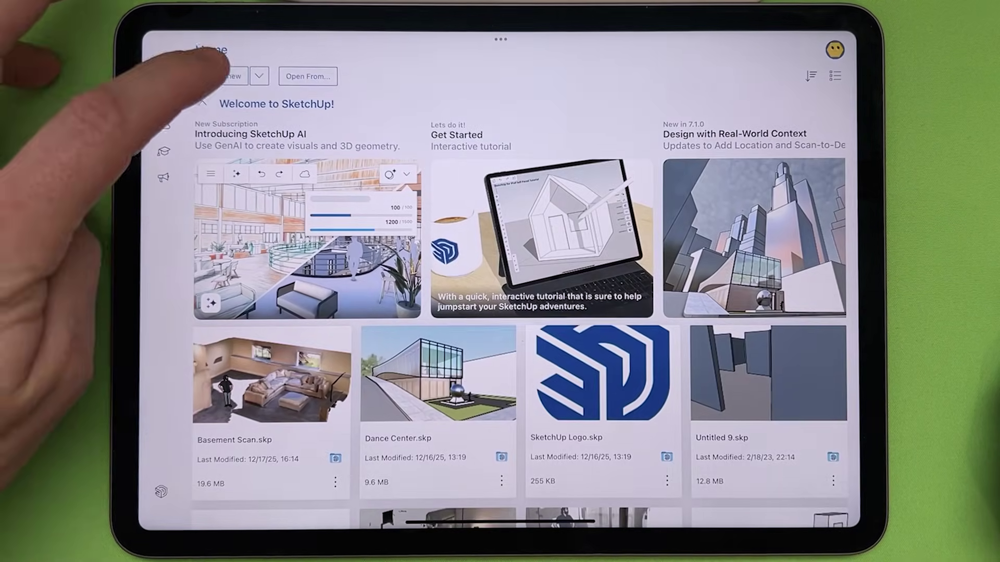
pyautogui.click(223, 74)
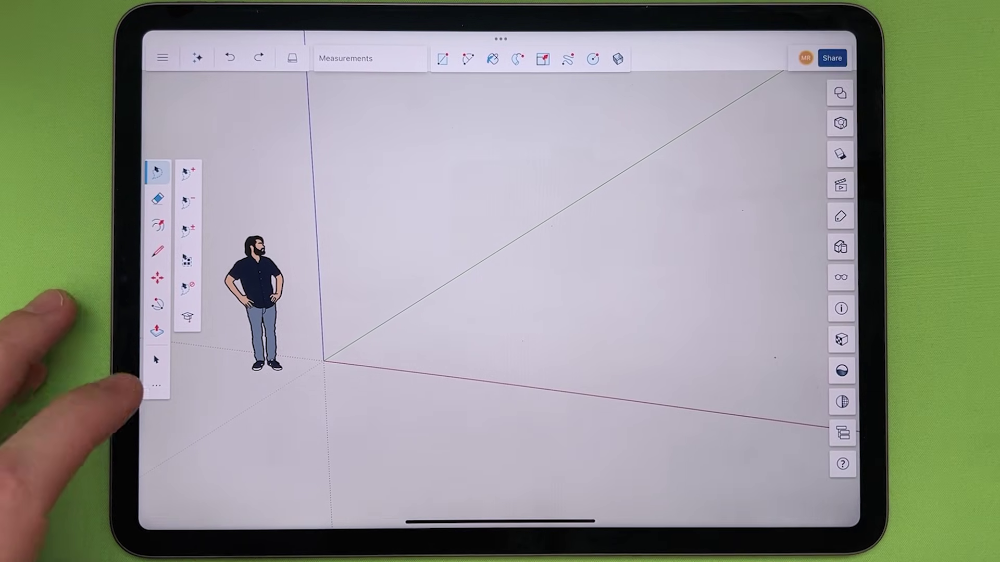
# - Choose Auto Shape from the extra tools and browse its guide of drawable shapes
pyautogui.click(157, 385)
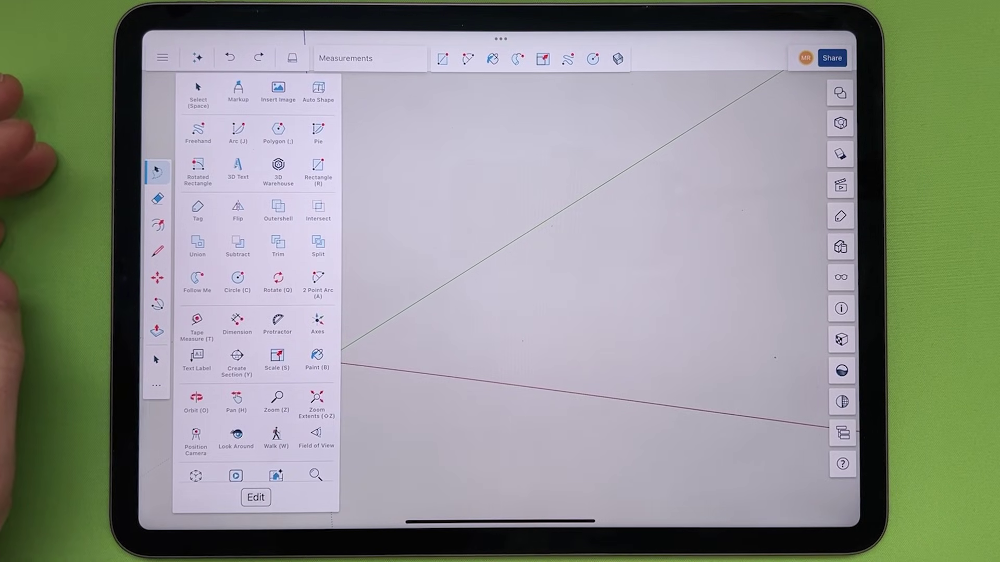
pyautogui.click(237, 359)
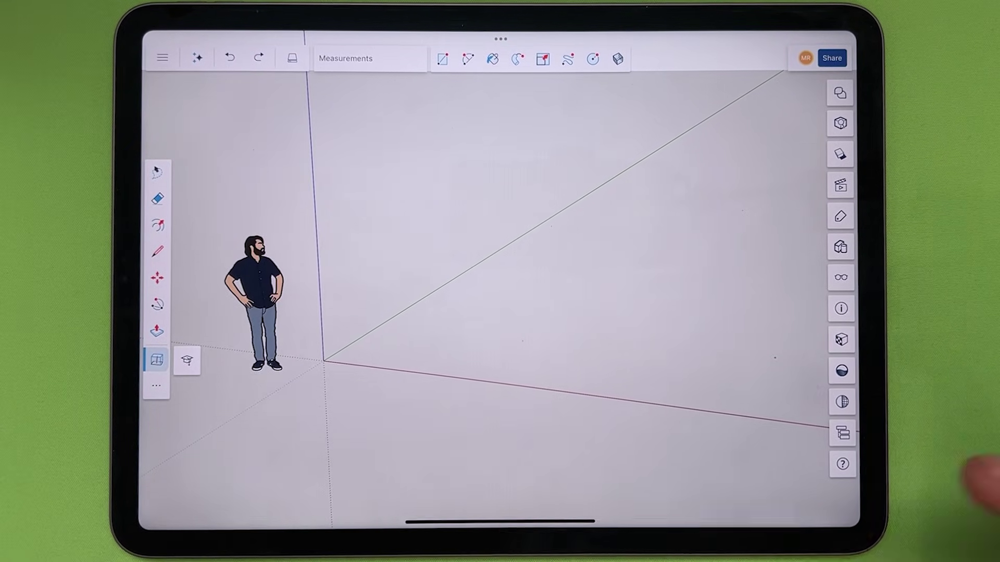
pyautogui.click(187, 360)
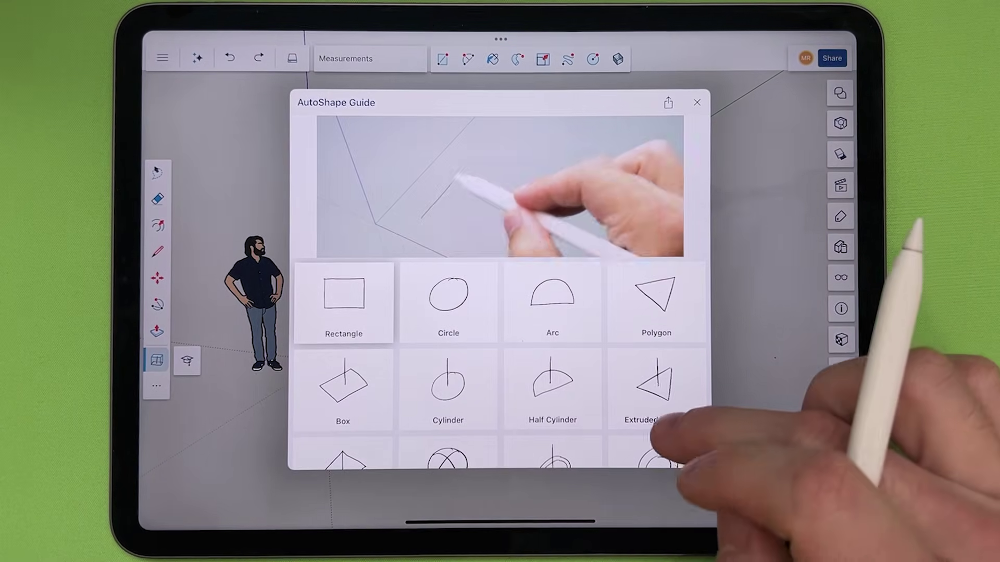
pyautogui.scroll(-3, 664, 383)
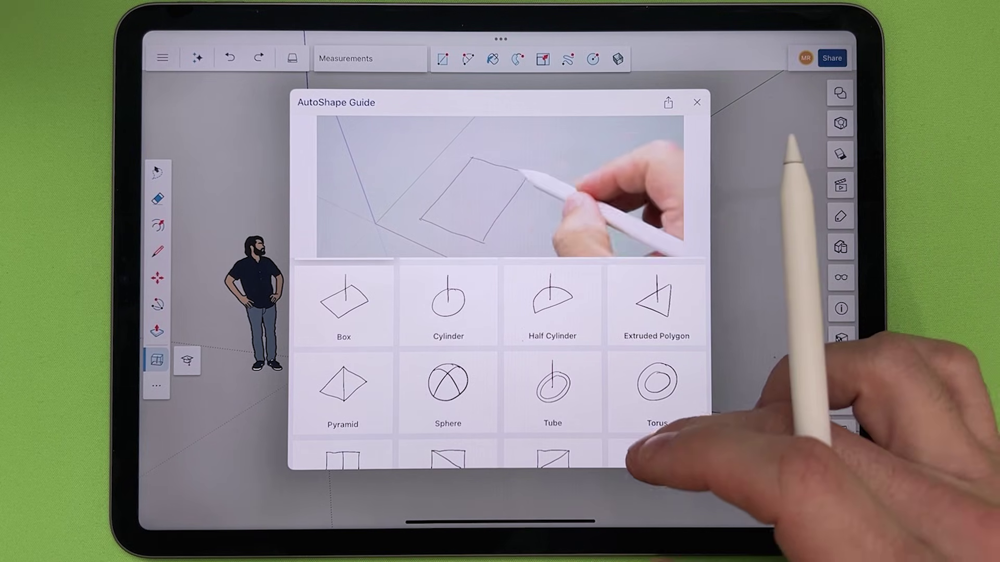
pyautogui.scroll(-2, 660, 368)
pyautogui.scroll(-2, 657, 328)
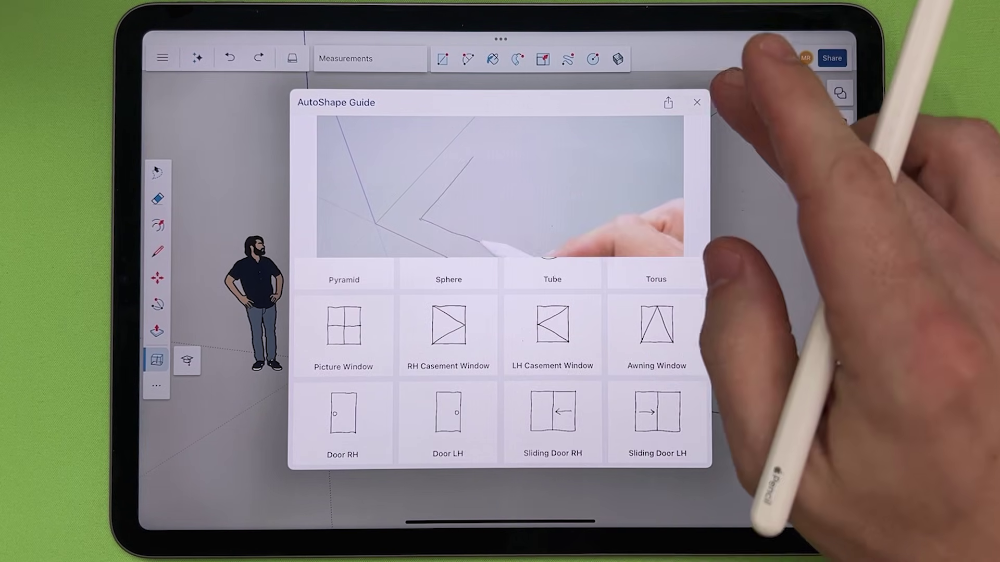
pyautogui.click(723, 74)
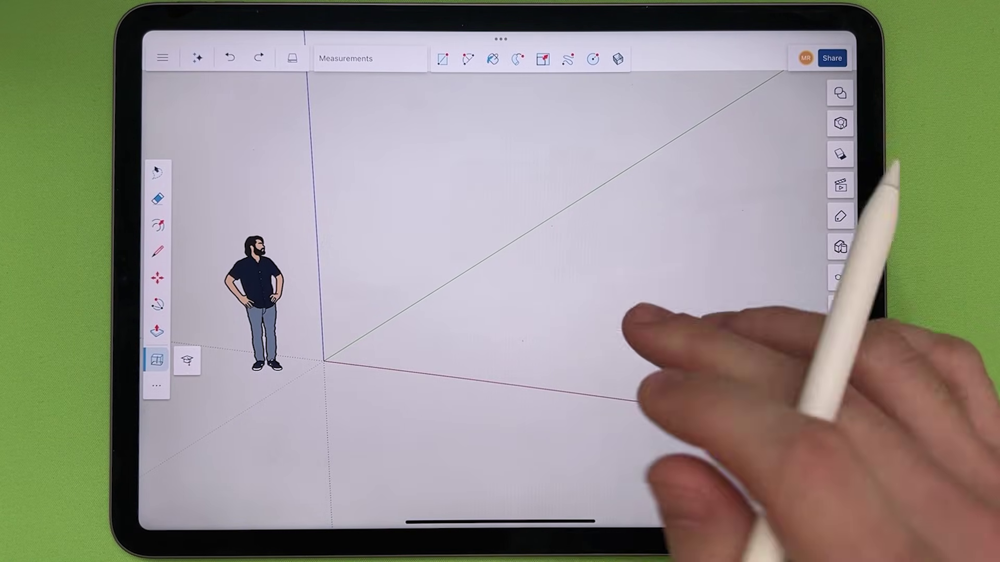
# - Sketch a door rectangle with a handle circle beside the figure, creating a glass door
pyautogui.moveTo(625, 332); pyautogui.dragTo(598, 305, button='middle')
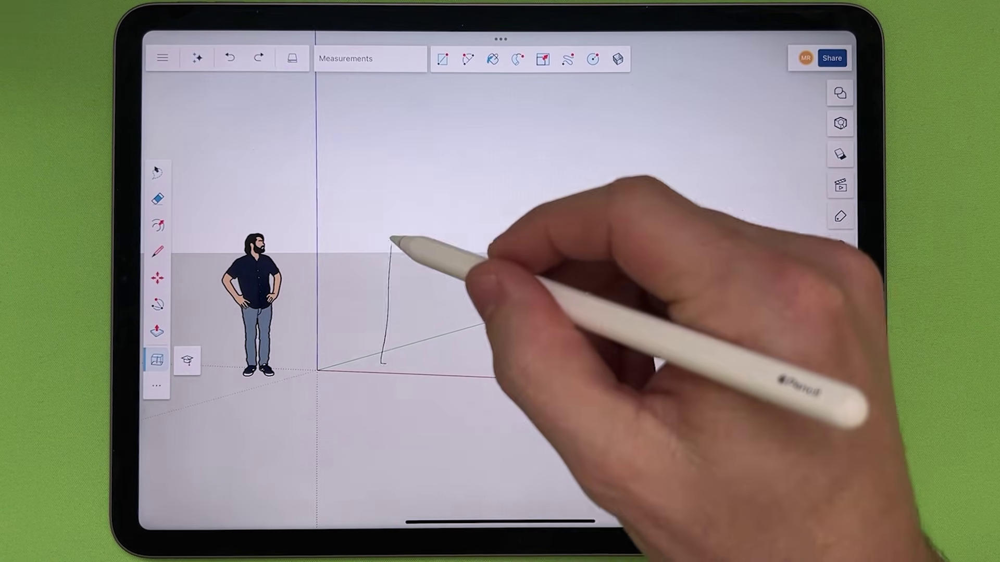
pyautogui.moveTo(383, 361)
pyautogui.mouseDown()
pyautogui.moveTo(466, 239)
pyautogui.moveTo(408, 365)
pyautogui.moveTo(381, 363)
pyautogui.mouseUp()
pyautogui.moveTo(443, 285); pyautogui.dragTo(442, 285)
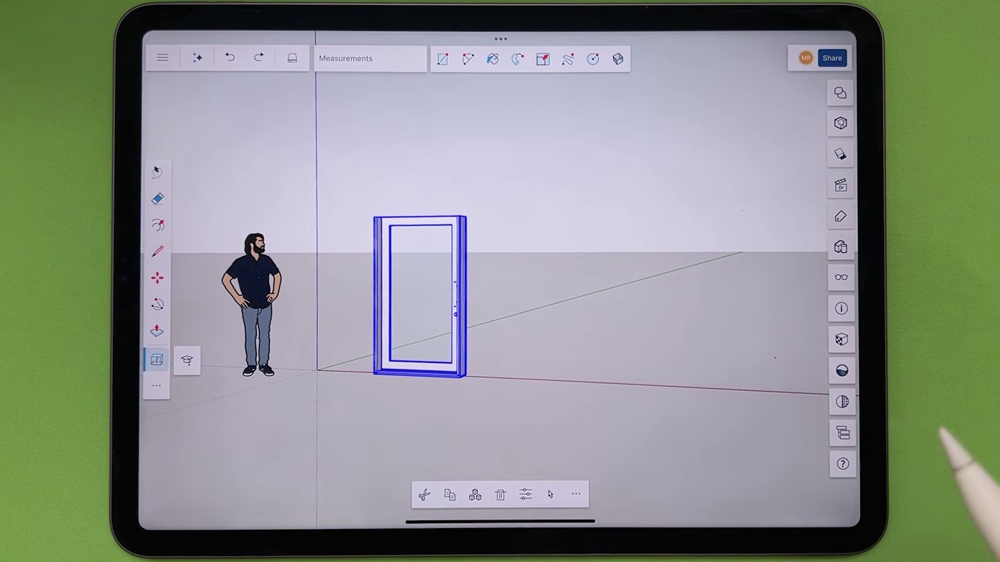
pyautogui.moveTo(547, 257); pyautogui.dragTo(492, 215, button='middle')
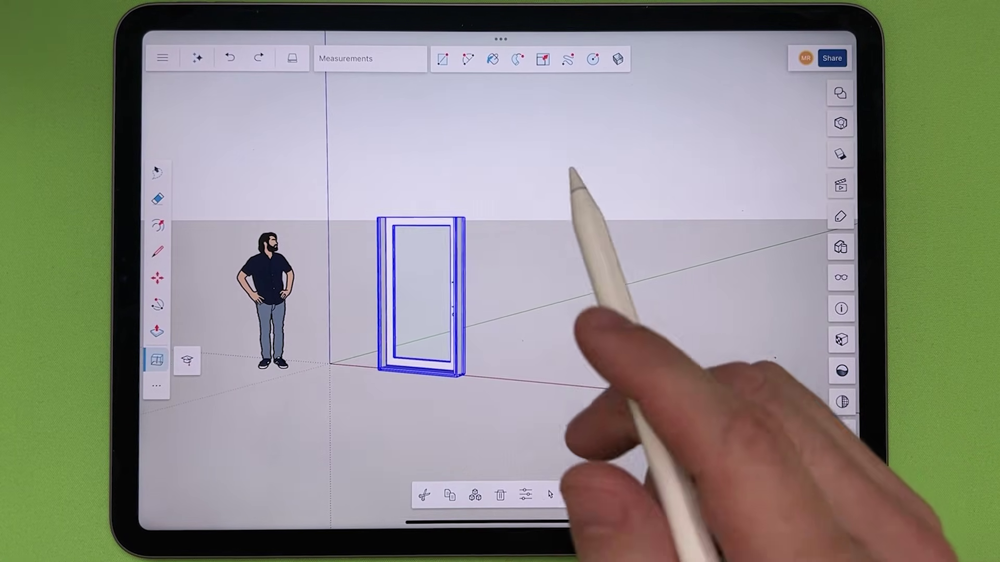
# - Select the door and review its Door live component properties in Entity Info
pyautogui.click(458, 226)
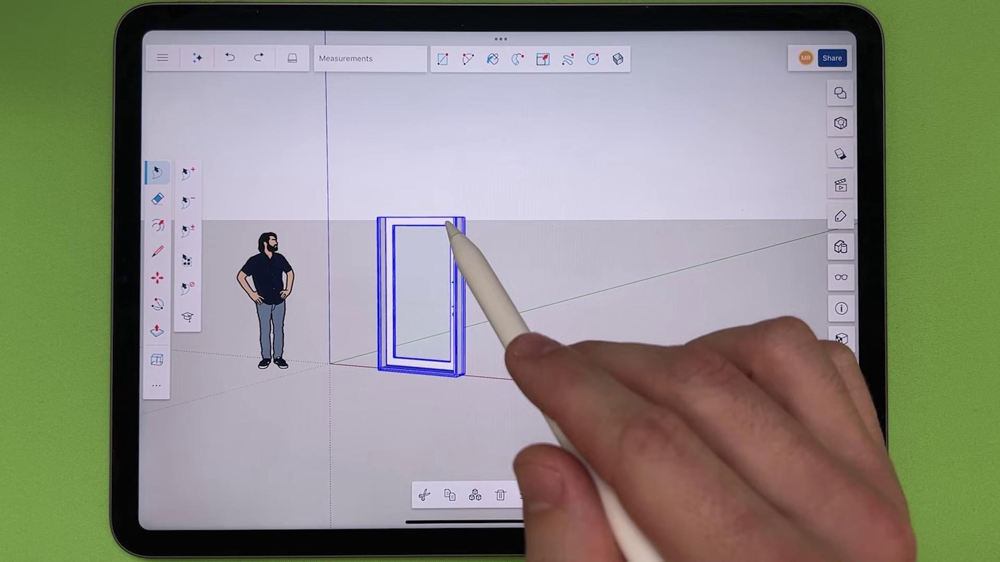
pyautogui.click(841, 309)
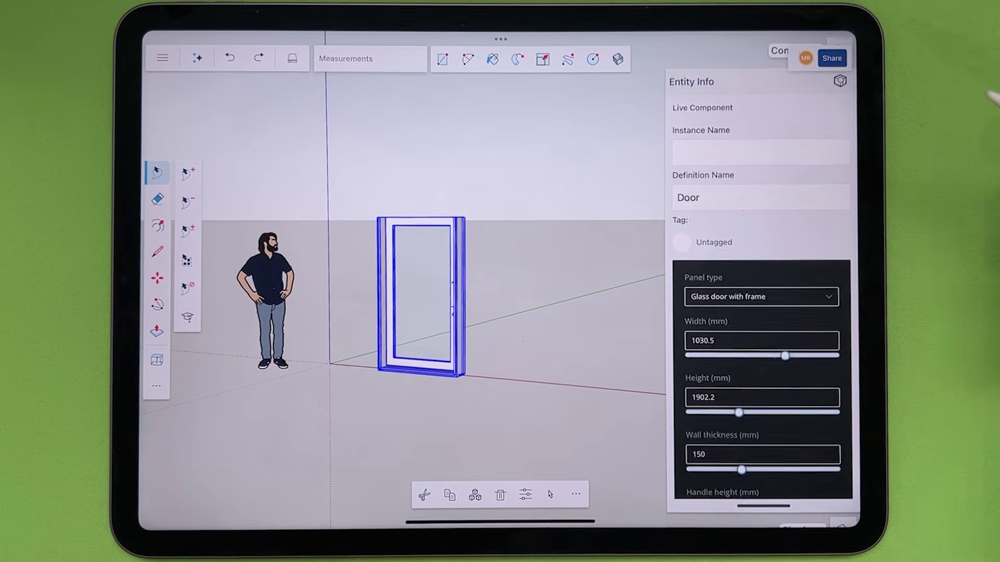
pyautogui.click(840, 118)
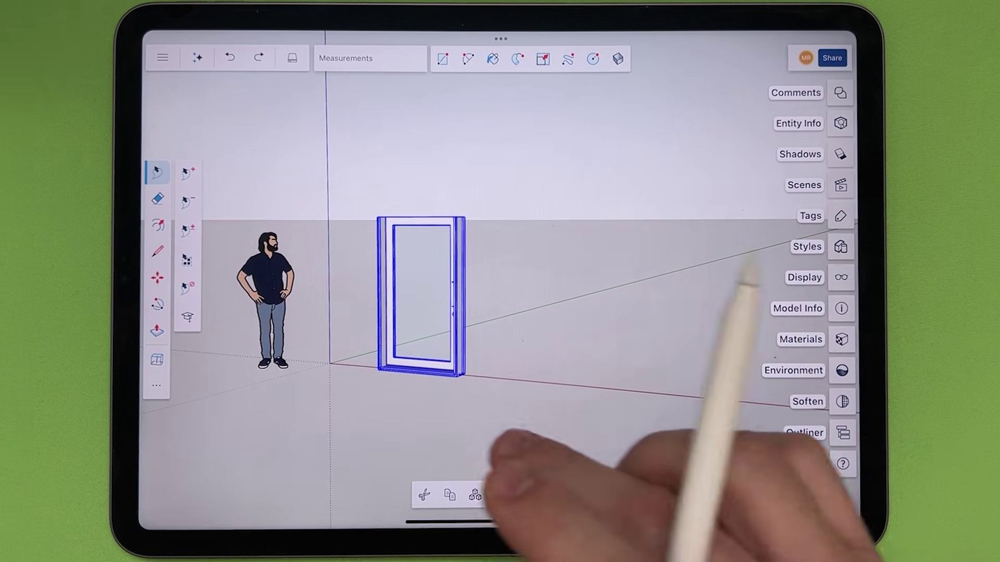
pyautogui.click(156, 360)
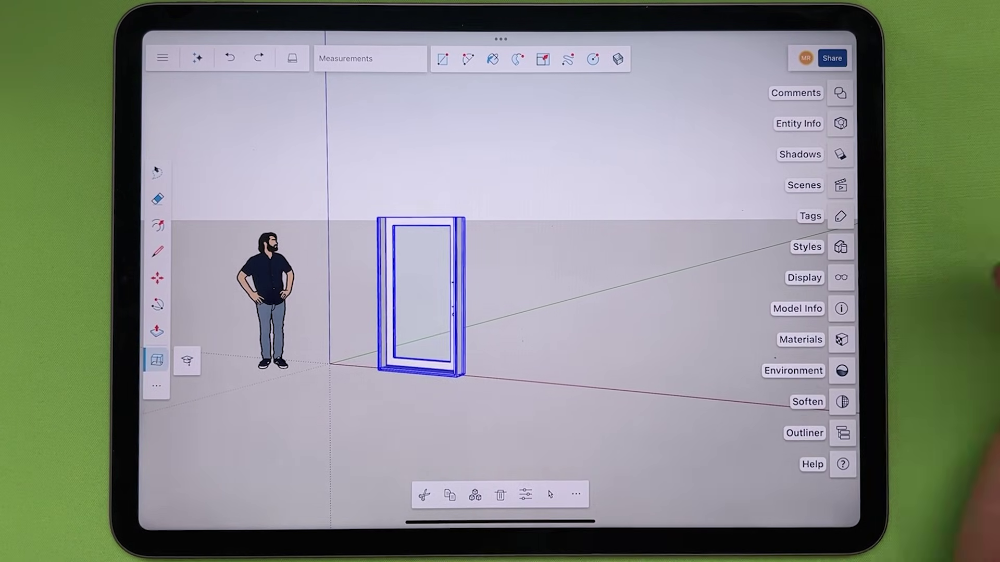
# - Check the AutoShape Guide, deselect the door, and orbit around the new sphere
pyautogui.click(187, 360)
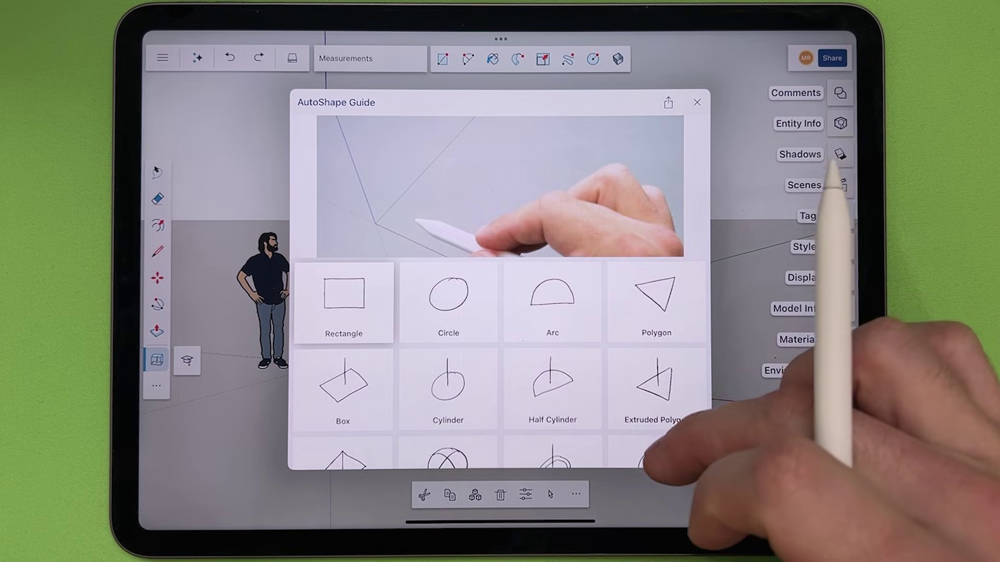
pyautogui.scroll(-2, 670, 359)
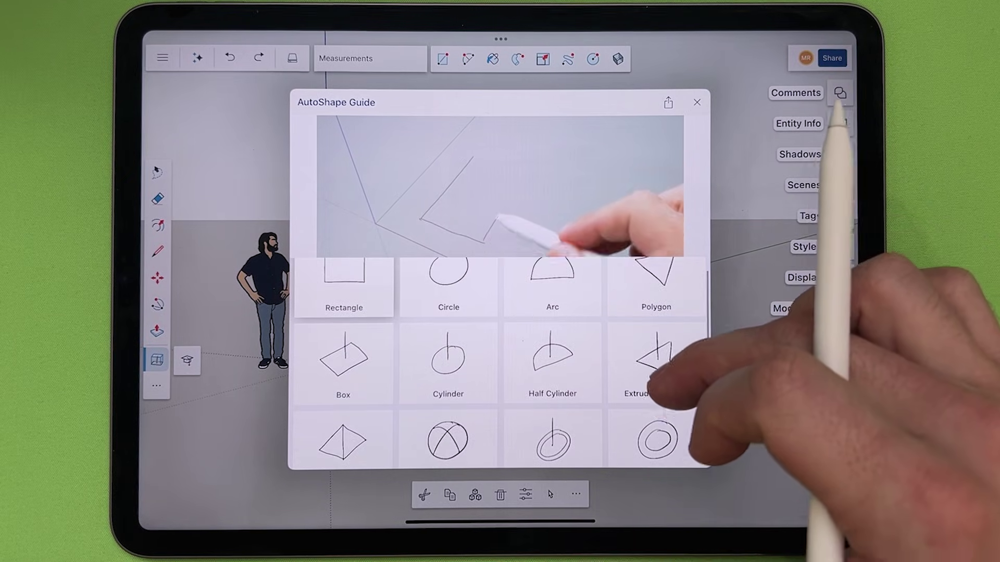
pyautogui.scroll(-6, 664, 391)
pyautogui.scroll(-2, 680, 375)
pyautogui.scroll(-4, 679, 375)
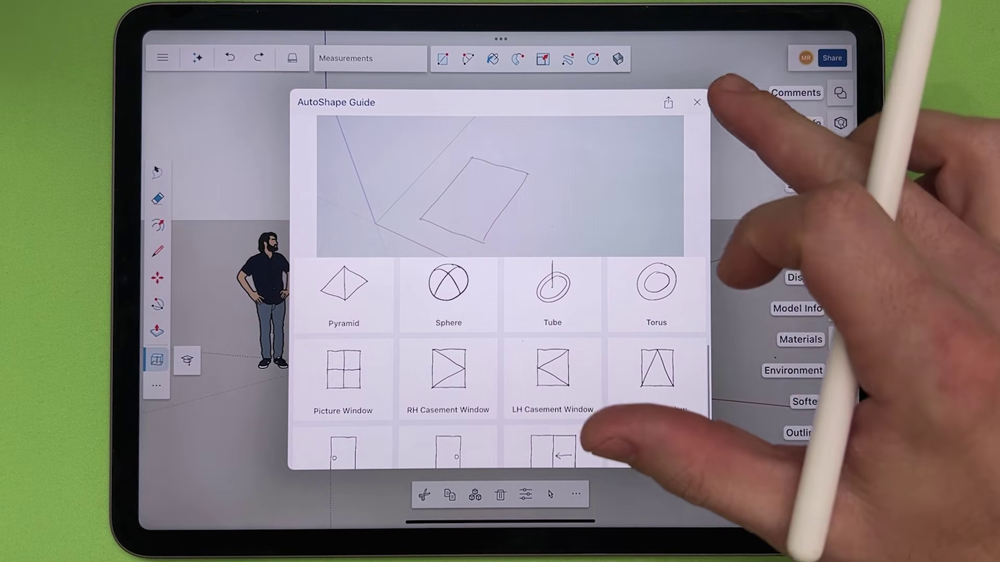
pyautogui.click(696, 102)
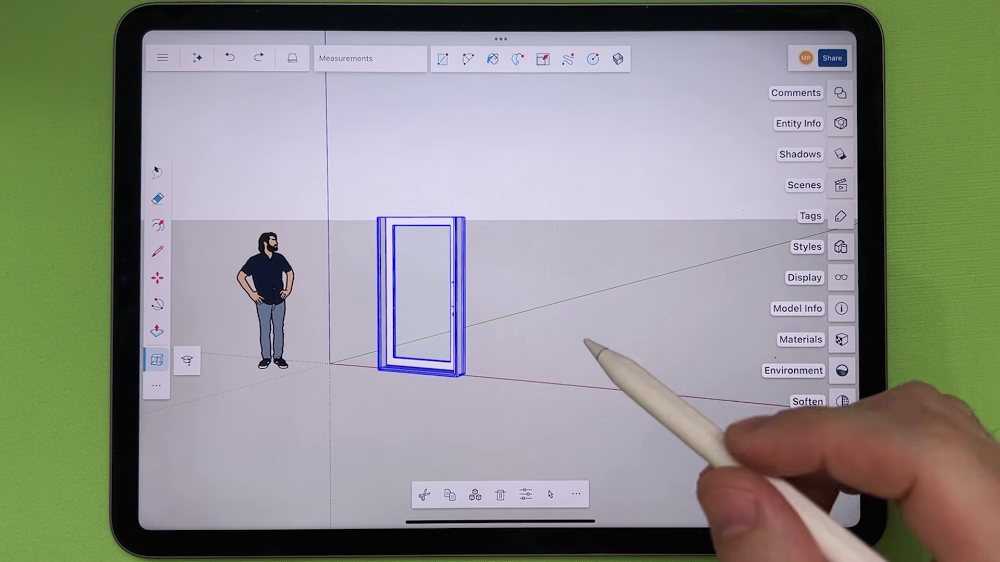
pyautogui.click(573, 294)
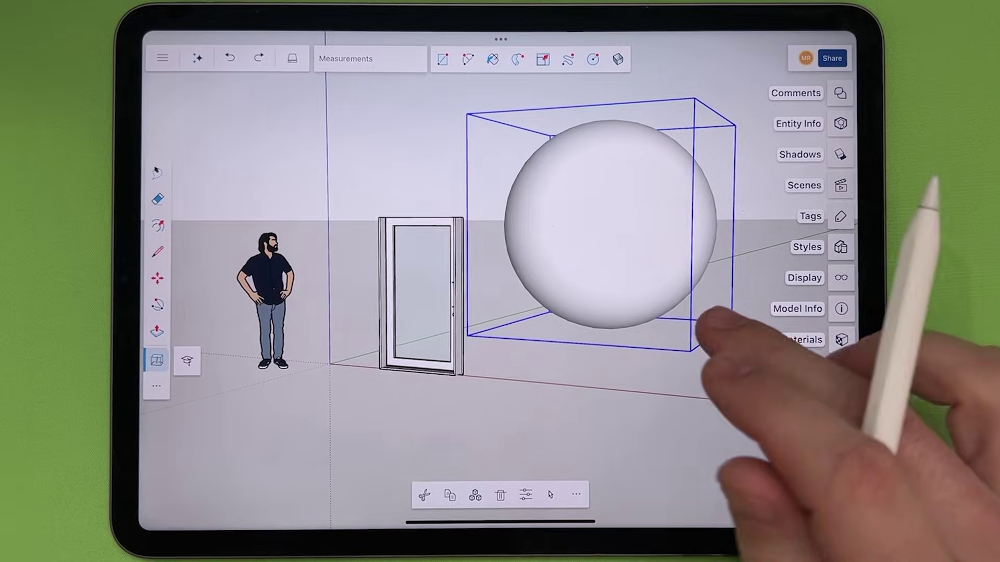
pyautogui.moveTo(737, 334)
pyautogui.mouseDown(button='middle')
pyautogui.moveTo(547, 375)
pyautogui.moveTo(516, 437)
pyautogui.mouseUp(button='middle')
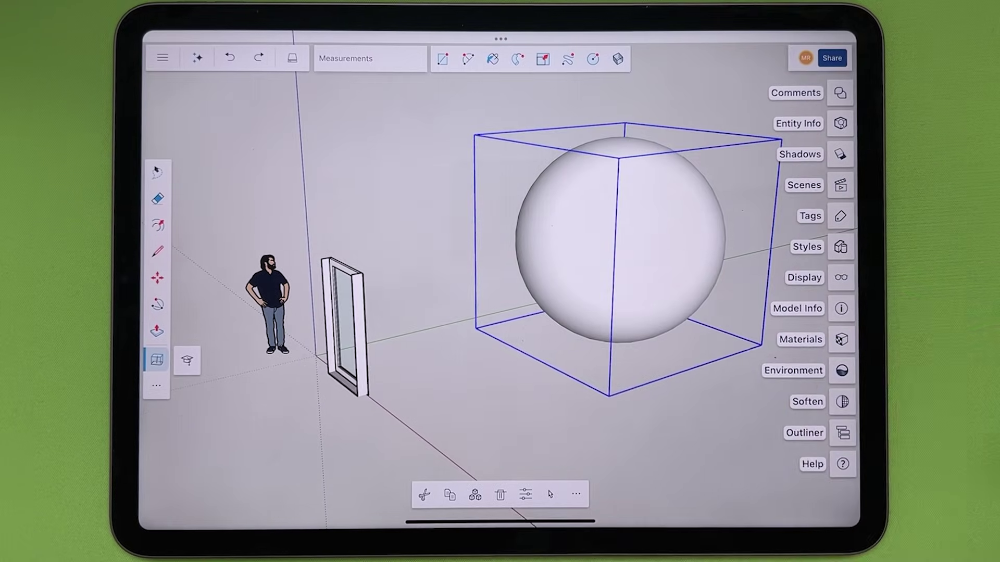
pyautogui.moveTo(649, 367)
pyautogui.mouseDown(button='middle')
pyautogui.moveTo(703, 337)
pyautogui.moveTo(603, 268)
pyautogui.moveTo(602, 380)
pyautogui.mouseUp(button='middle')
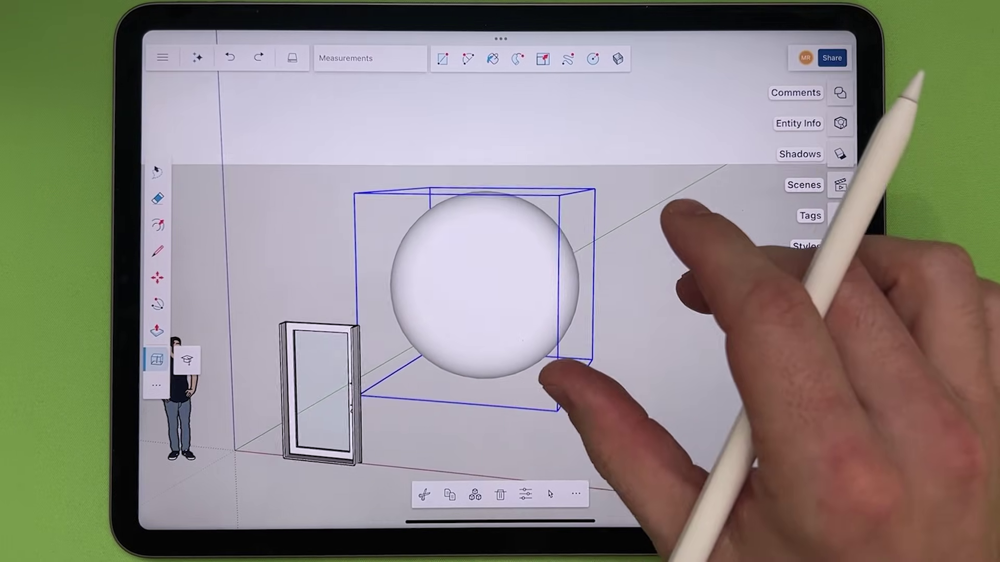
pyautogui.scroll(3, 554, 305)
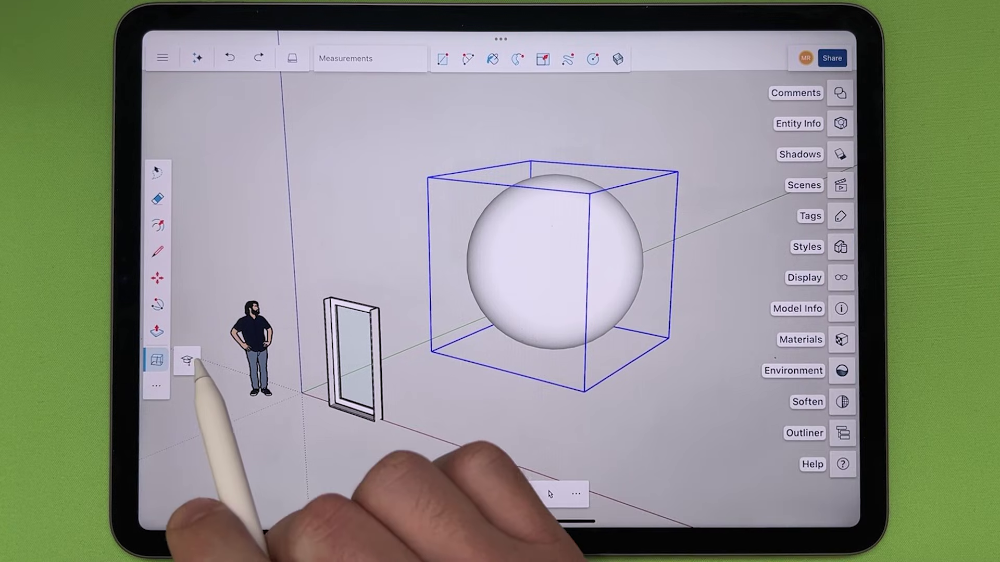
pyautogui.click(187, 360)
pyautogui.scroll(-2, 672, 328)
pyautogui.scroll(-2, 672, 320)
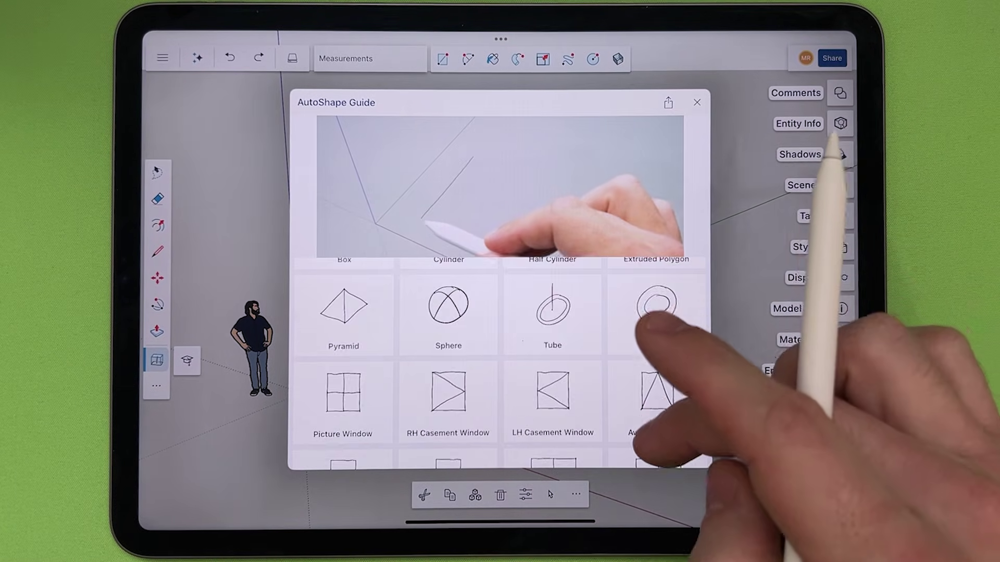
pyautogui.scroll(-2, 688, 274)
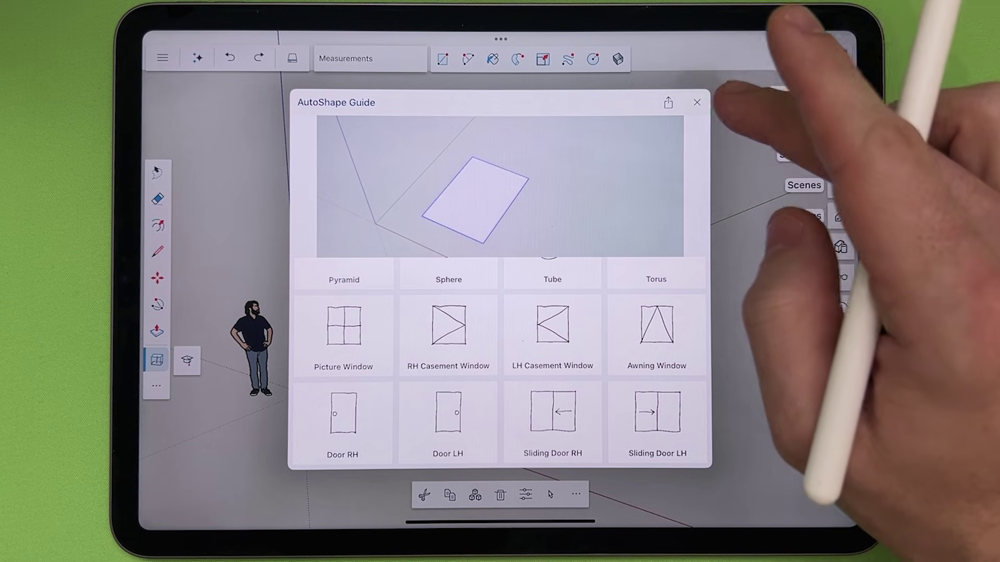
# - Sketch an Awning Window outline between door and sphere, then open its properties
pyautogui.click(697, 103)
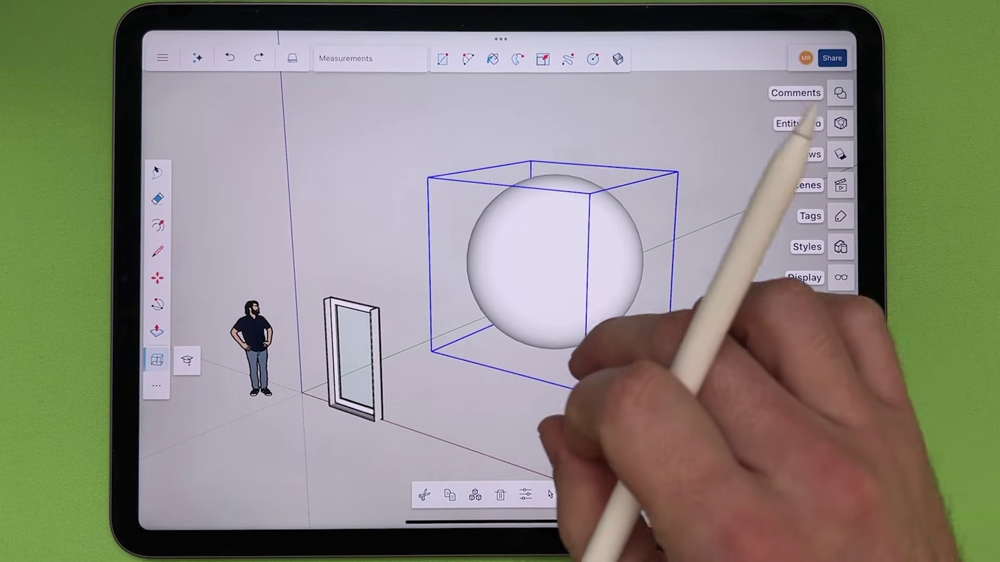
pyautogui.moveTo(582, 360)
pyautogui.mouseDown(button='middle')
pyautogui.moveTo(450, 399)
pyautogui.moveTo(438, 375)
pyautogui.mouseUp(button='middle')
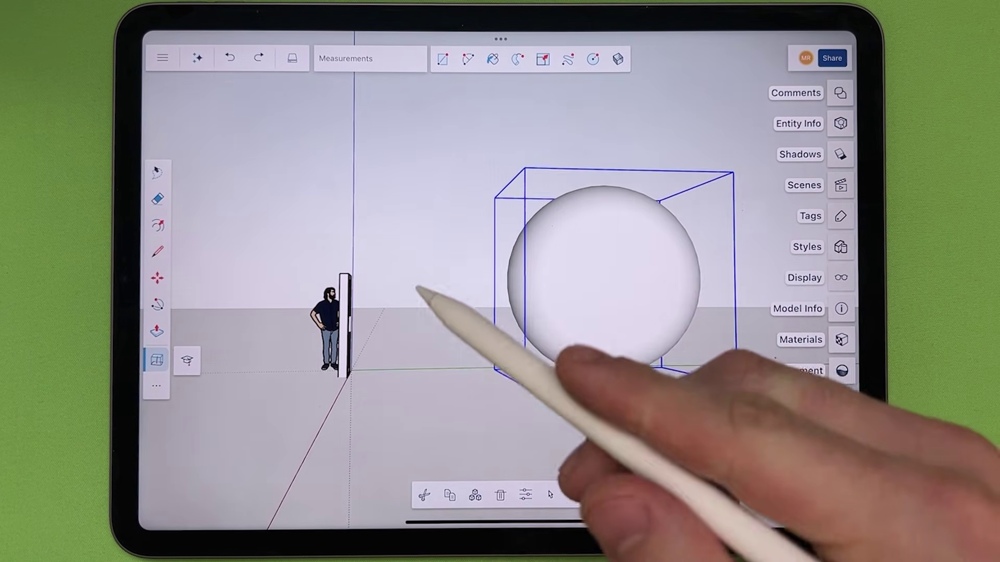
pyautogui.moveTo(393, 375)
pyautogui.mouseDown()
pyautogui.moveTo(395, 330)
pyautogui.moveTo(479, 285)
pyautogui.moveTo(479, 383)
pyautogui.moveTo(396, 382)
pyautogui.moveTo(458, 307)
pyautogui.moveTo(480, 387)
pyautogui.mouseUp()
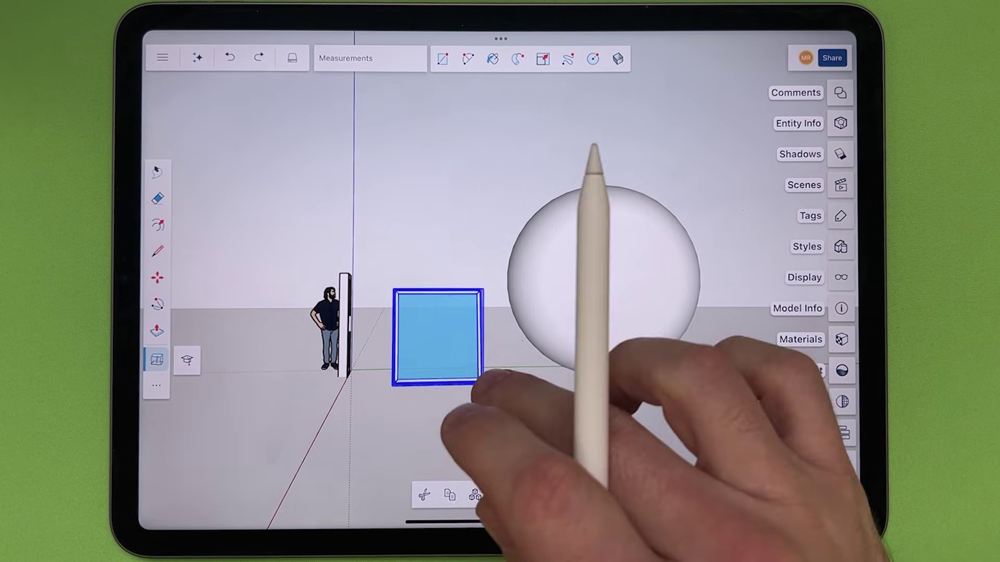
pyautogui.moveTo(547, 407); pyautogui.dragTo(595, 438, button='middle')
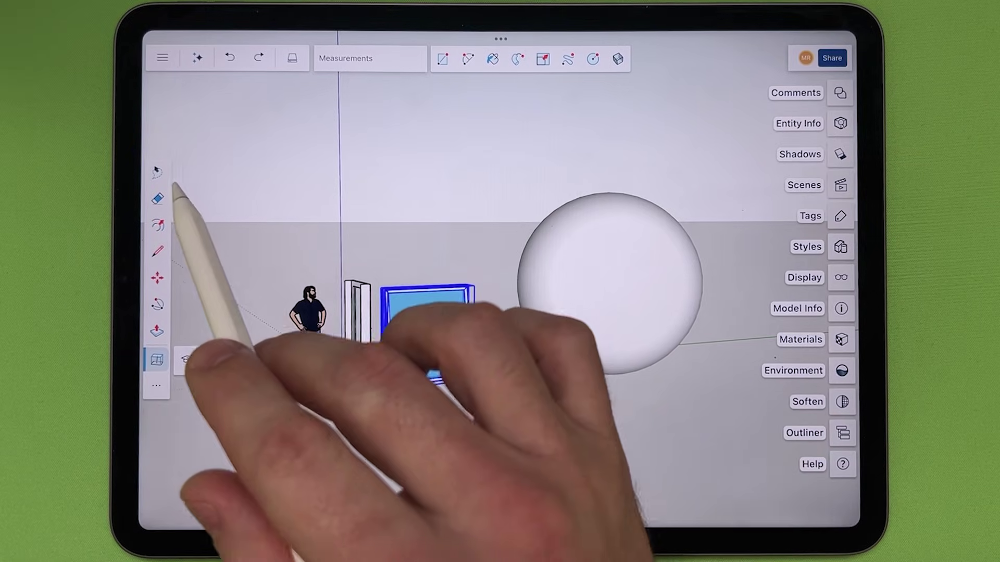
pyautogui.click(156, 171)
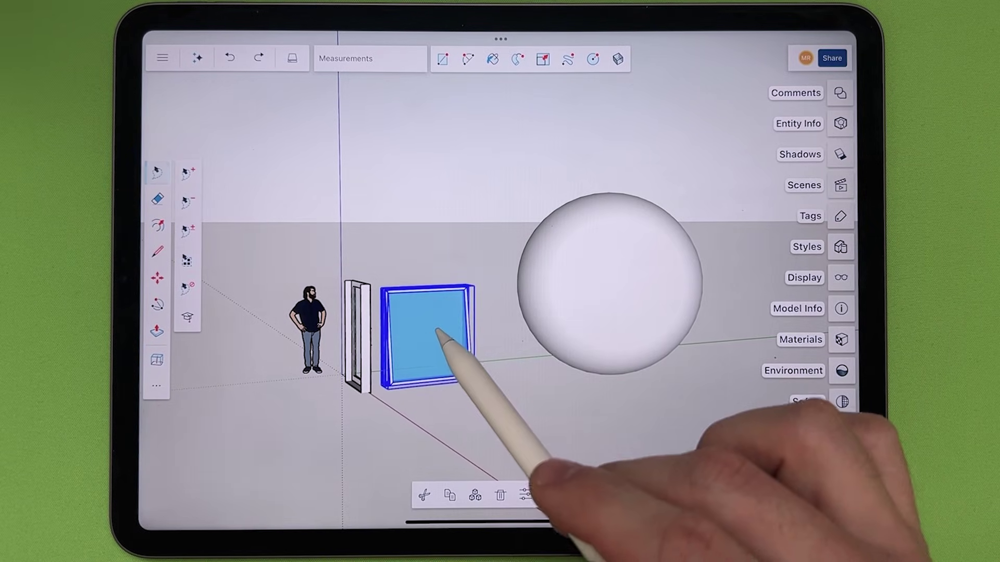
pyautogui.doubleClick(440, 339)
pyautogui.scroll(-1, 781, 245)
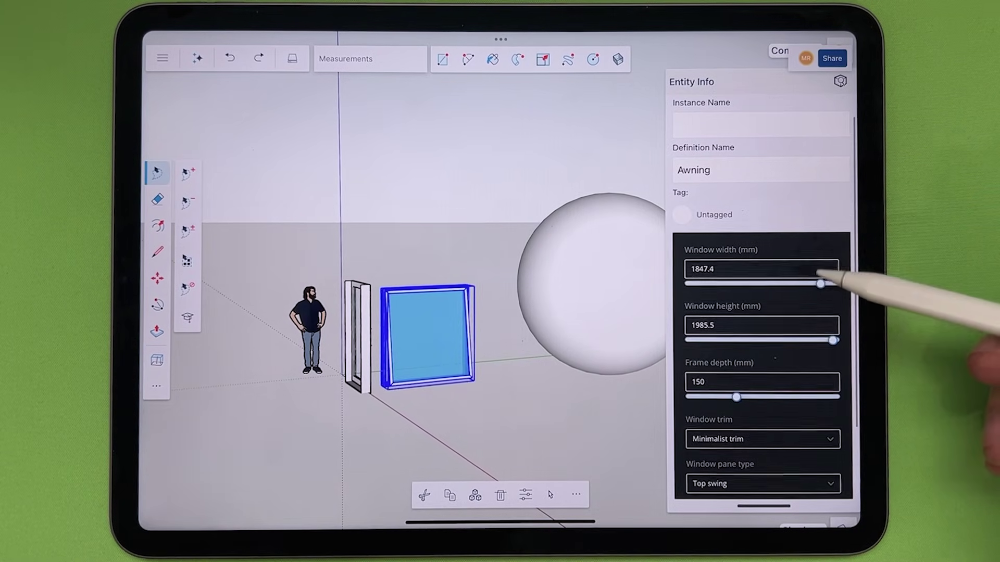
# - Set the awning window width to 1145 and its trim to Large victorian trim
pyautogui.moveTo(815, 283); pyautogui.dragTo(760, 283)
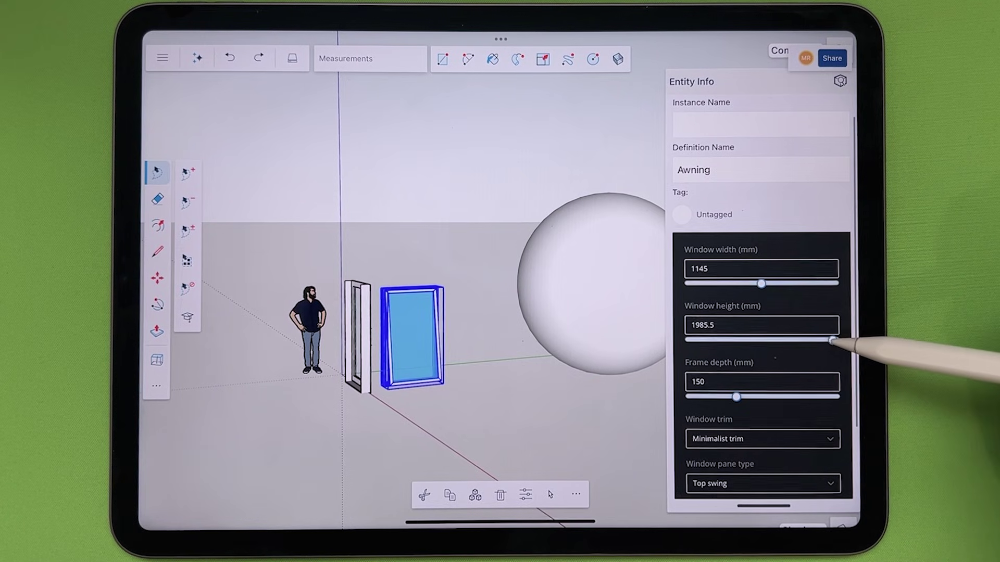
pyautogui.scroll(-2, 762, 390)
pyautogui.click(762, 351)
pyautogui.click(750, 268)
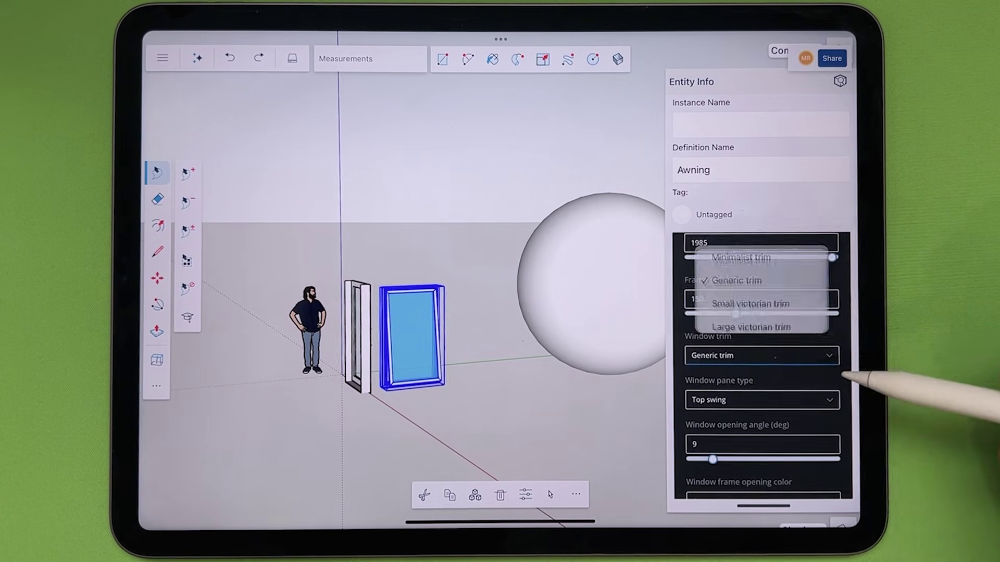
pyautogui.scroll(5, 446, 352)
pyautogui.moveTo(422, 438); pyautogui.dragTo(524, 313)
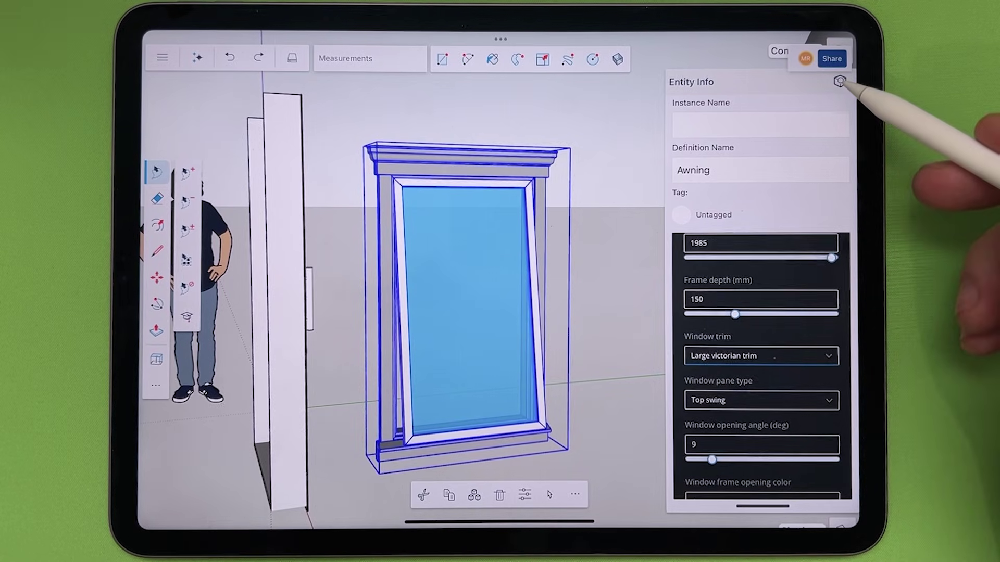
pyautogui.click(840, 82)
# - Hide the panel list and orbit out to view the whole model
pyautogui.moveTo(863, 169); pyautogui.dragTo(914, 160)
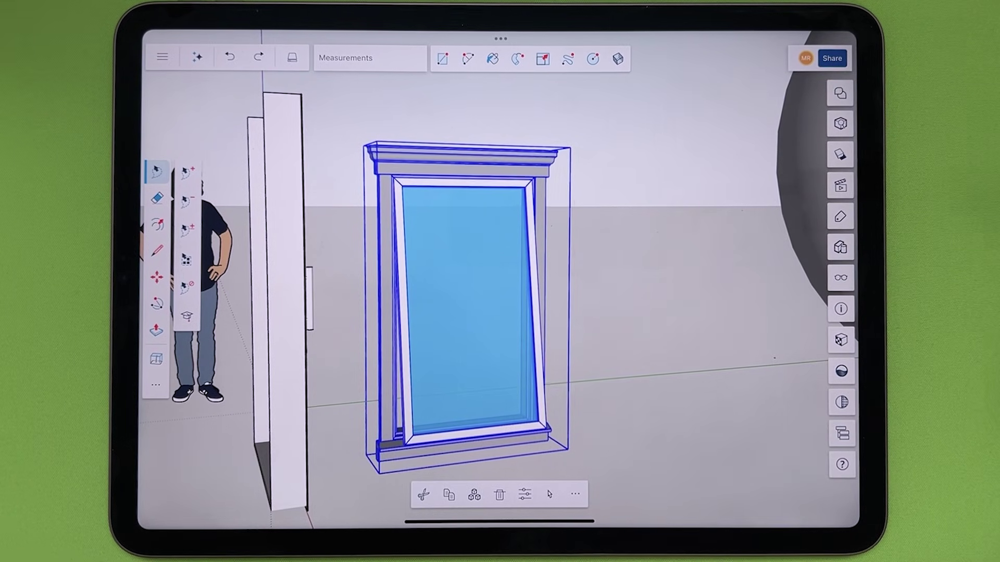
pyautogui.moveTo(426, 313); pyautogui.dragTo(478, 288, button='middle')
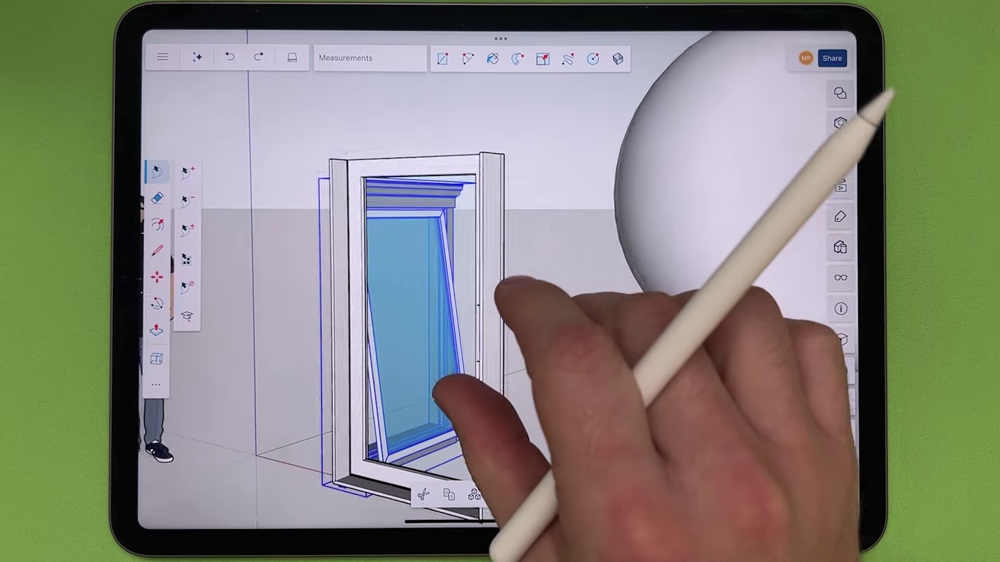
pyautogui.moveTo(477, 290); pyautogui.dragTo(669, 424, button='middle')
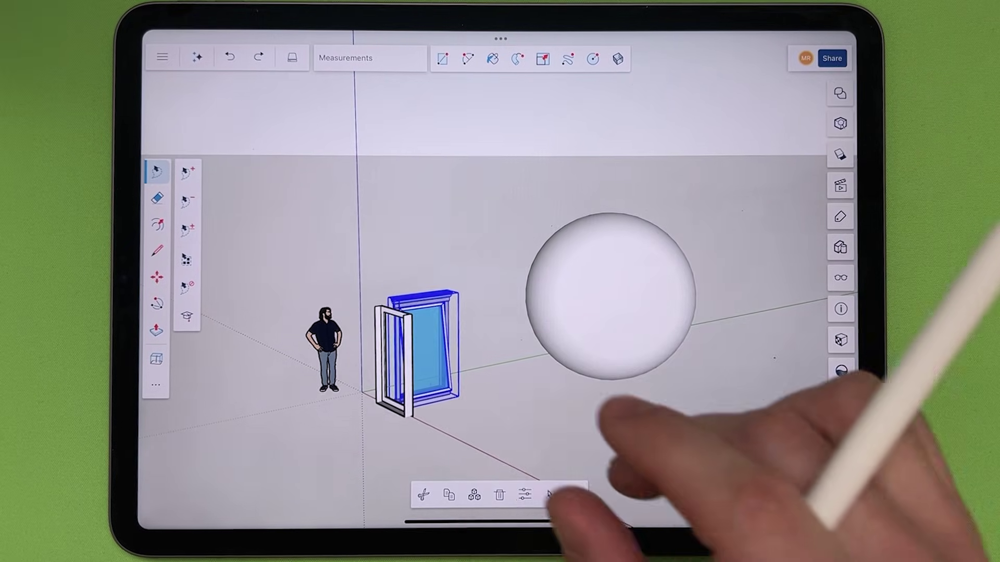